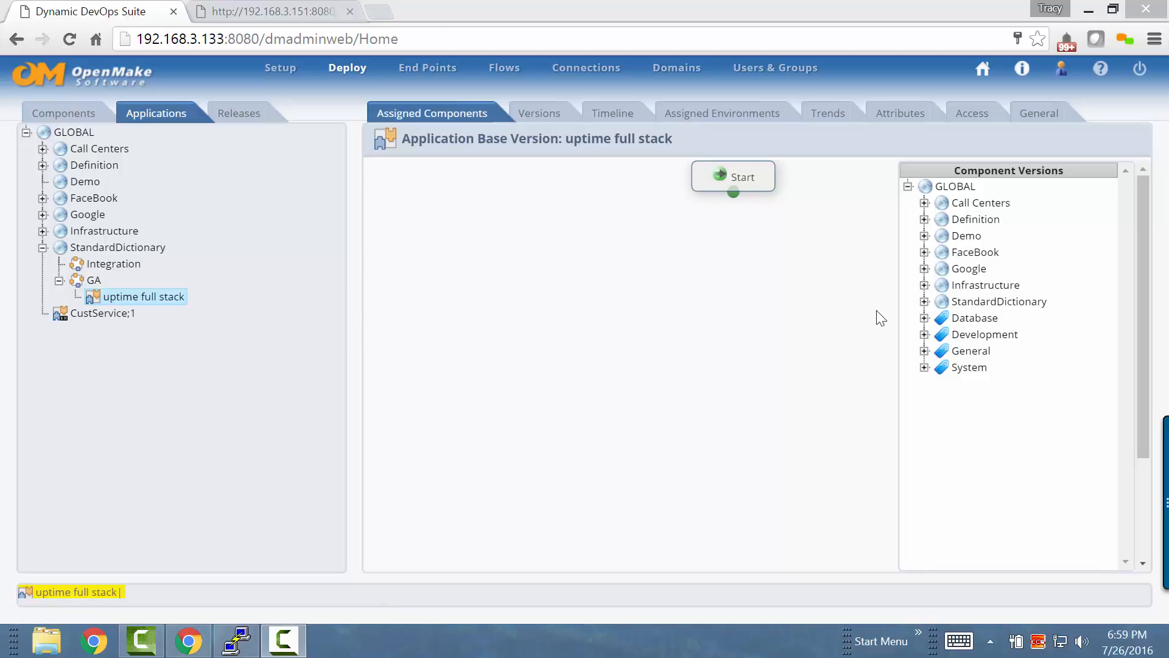
# Add the ansible_tomcat_bertvv component from System below Start, followed by the uptime component from StandardDictionary's GA General category
pyautogui.click(925, 368)
pyautogui.moveTo(1011, 383); pyautogui.dragTo(656, 257)
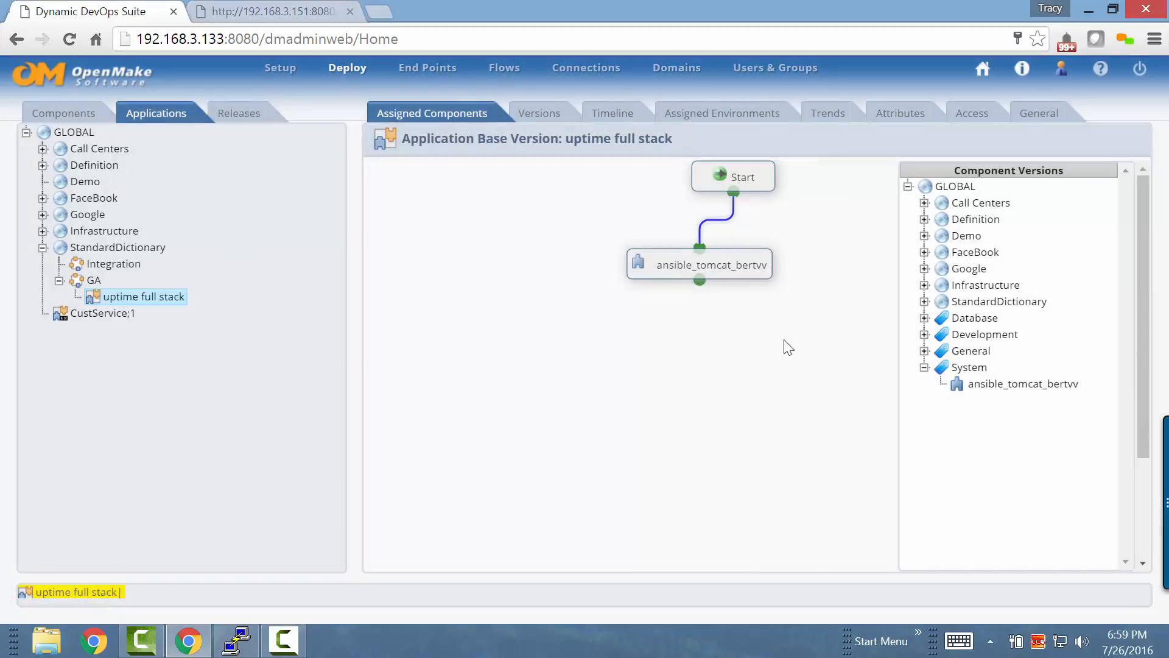
pyautogui.click(925, 352)
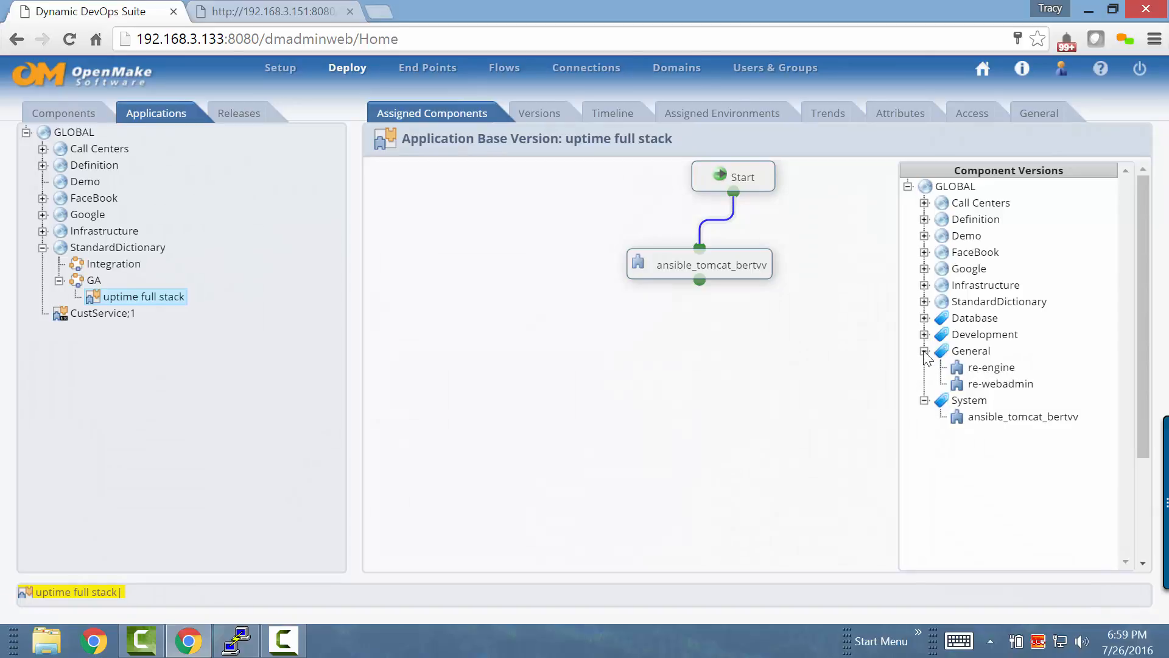
pyautogui.click(924, 351)
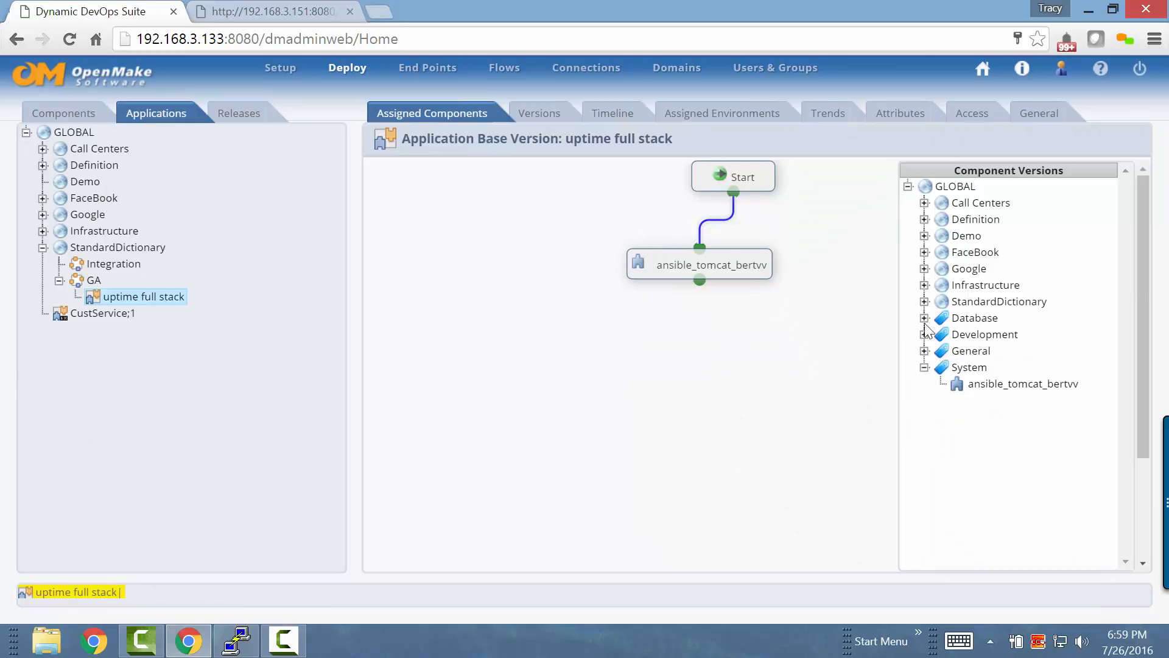
pyautogui.click(925, 301)
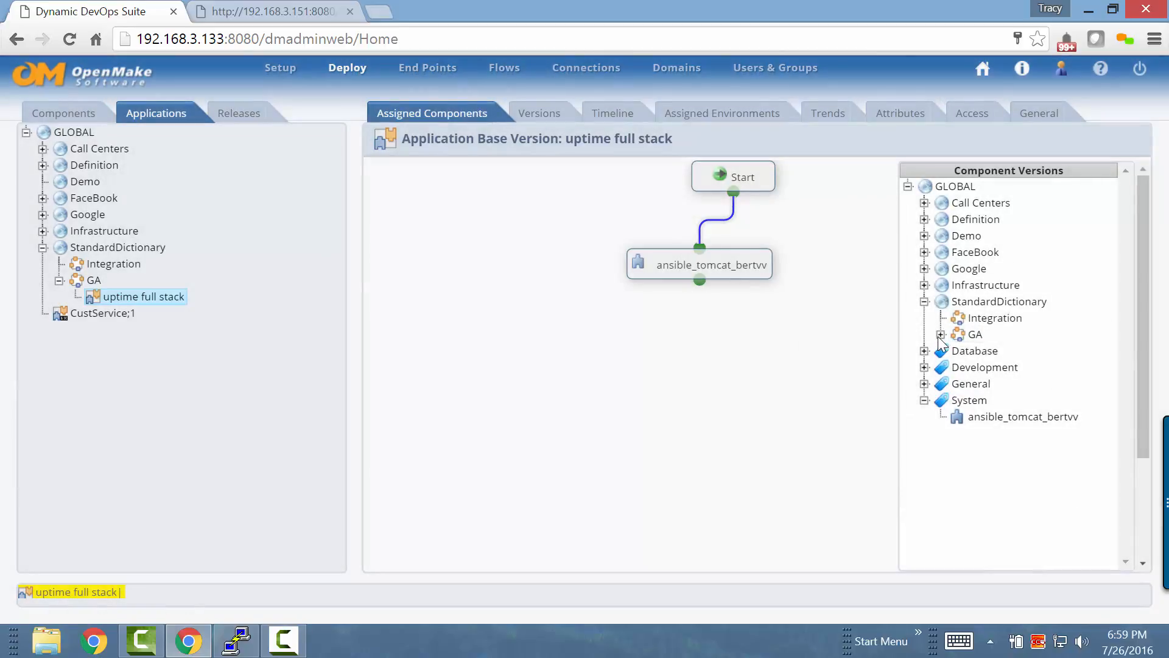
pyautogui.click(941, 334)
pyautogui.click(957, 351)
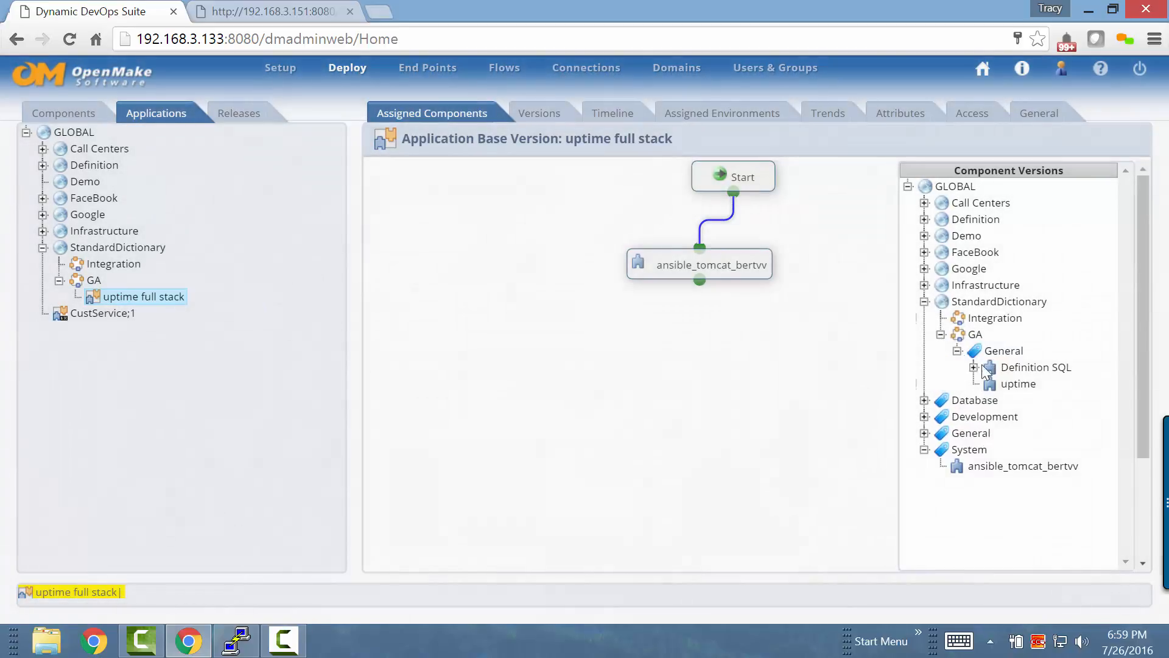
pyautogui.moveTo(1011, 383); pyautogui.dragTo(671, 312)
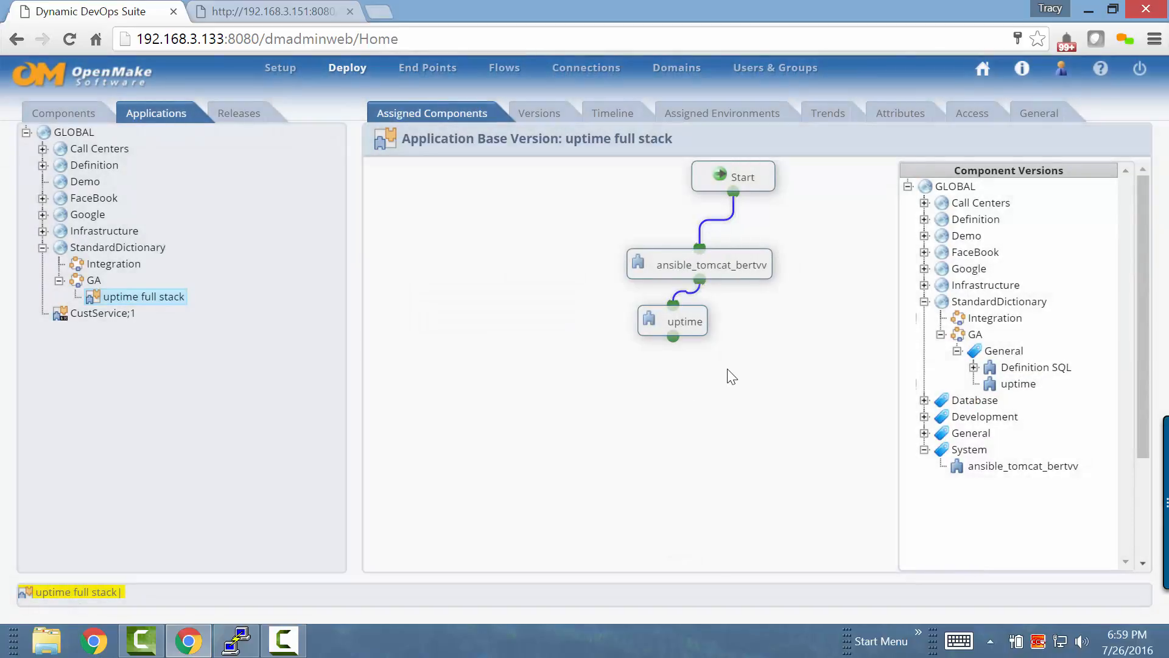
# Add the ansible_PostgreSQL_inkatze component from the Database category below uptime in the application flow
pyautogui.click(925, 302)
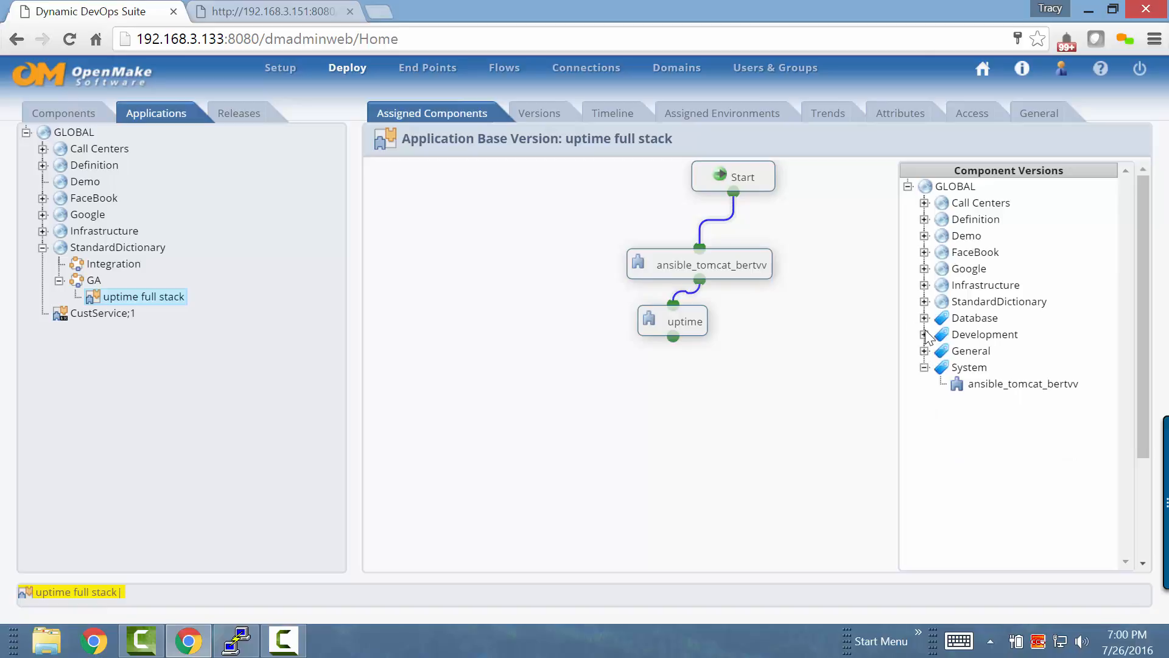
pyautogui.click(924, 318)
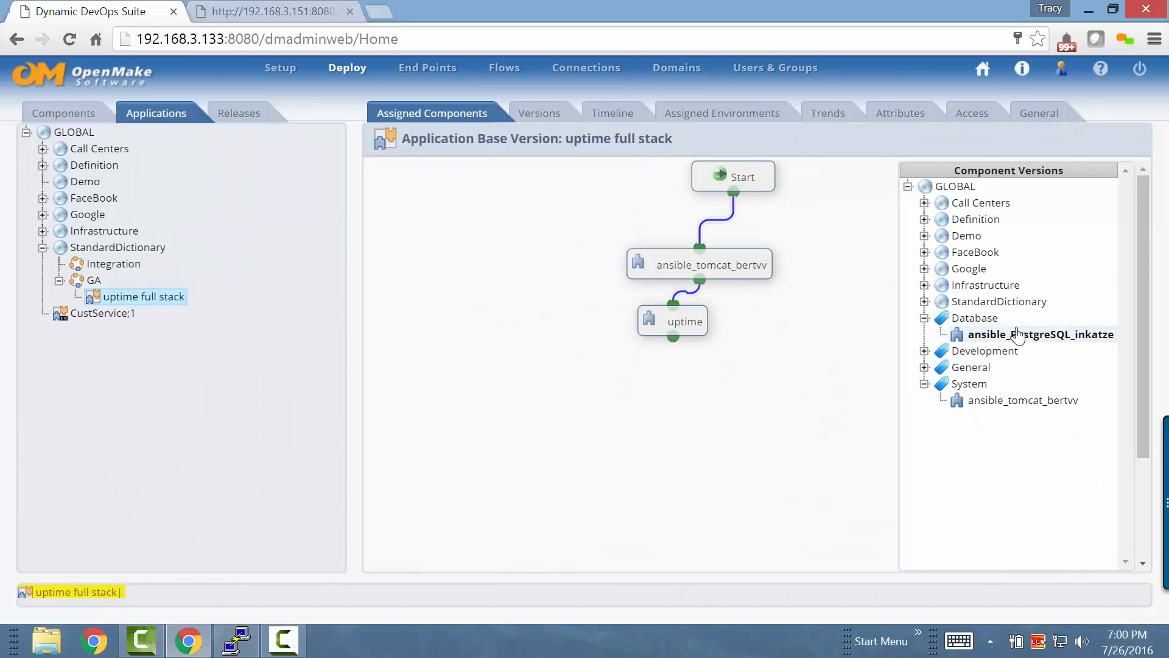
pyautogui.moveTo(1020, 341); pyautogui.dragTo(594, 378)
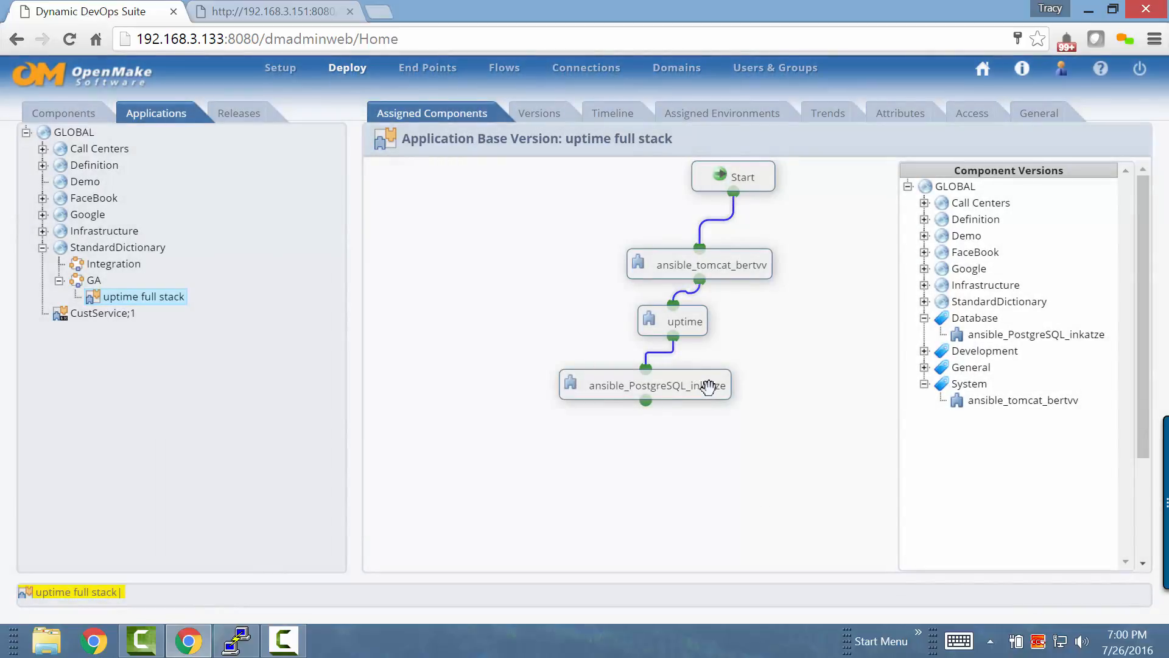
# Add version Definition SQL;2 from StandardDictionary's GA General category below ansible_PostgreSQL_inkatze in the application flow
pyautogui.click(924, 351)
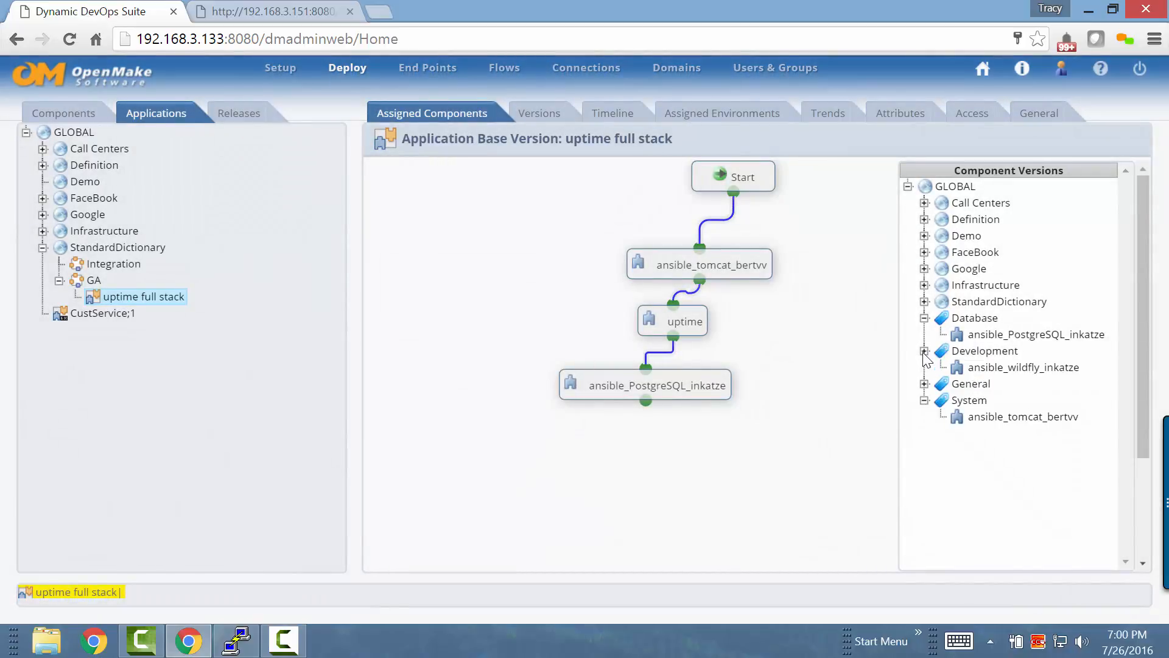
pyautogui.click(925, 351)
pyautogui.click(924, 368)
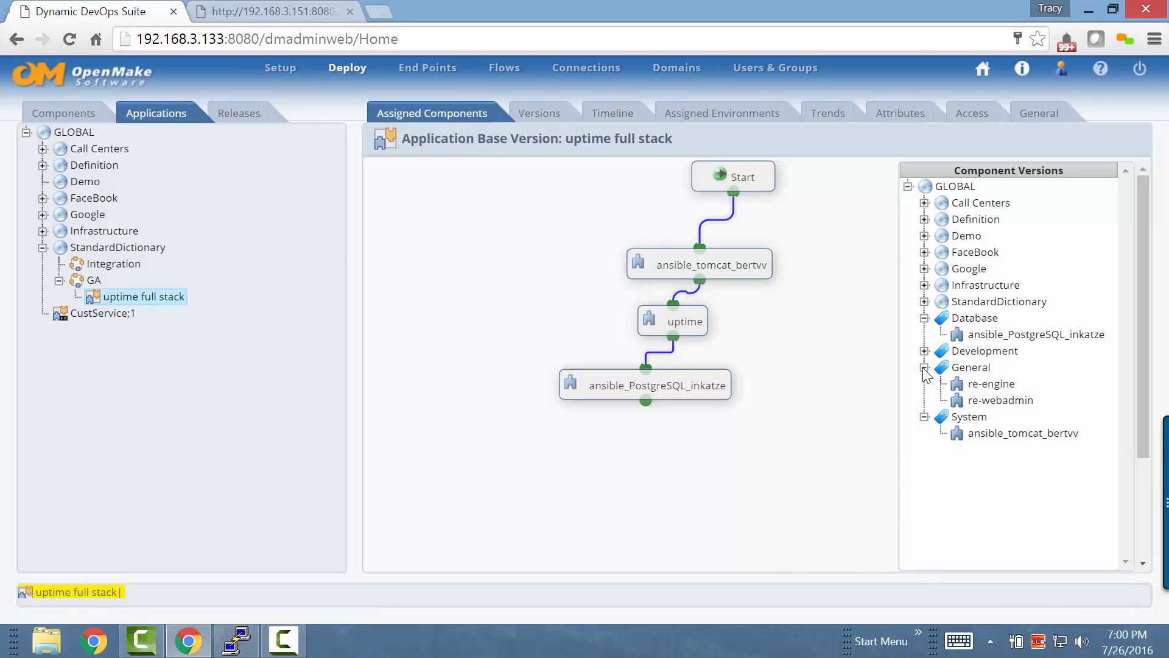
pyautogui.click(924, 367)
pyautogui.click(924, 301)
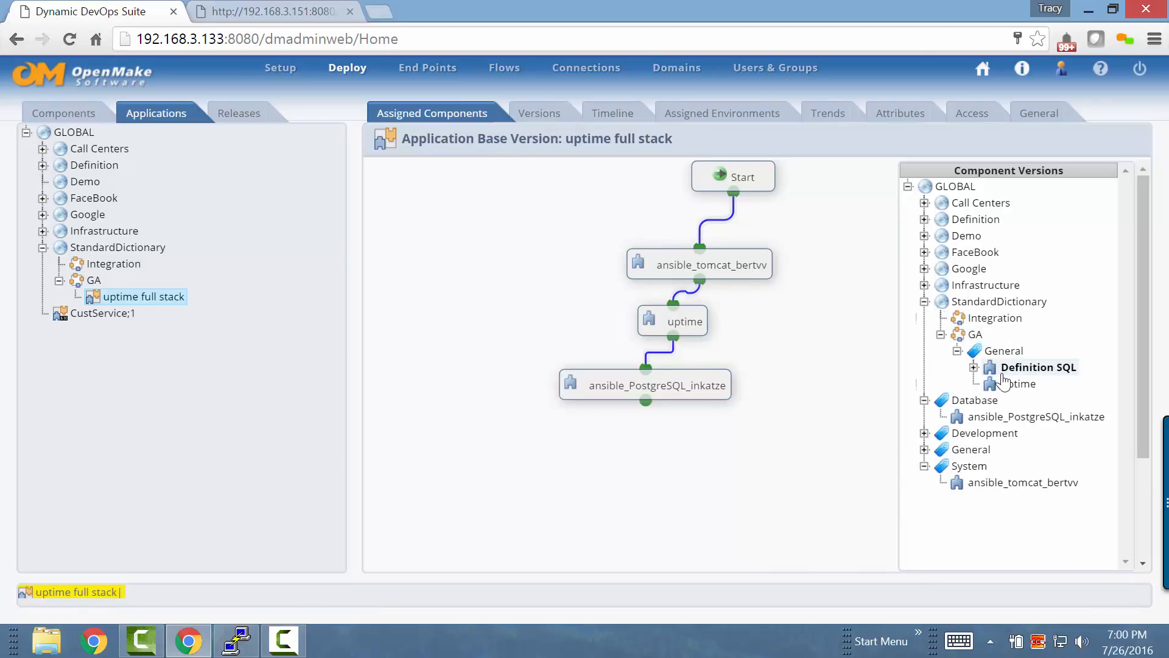
pyautogui.doubleClick(1029, 367)
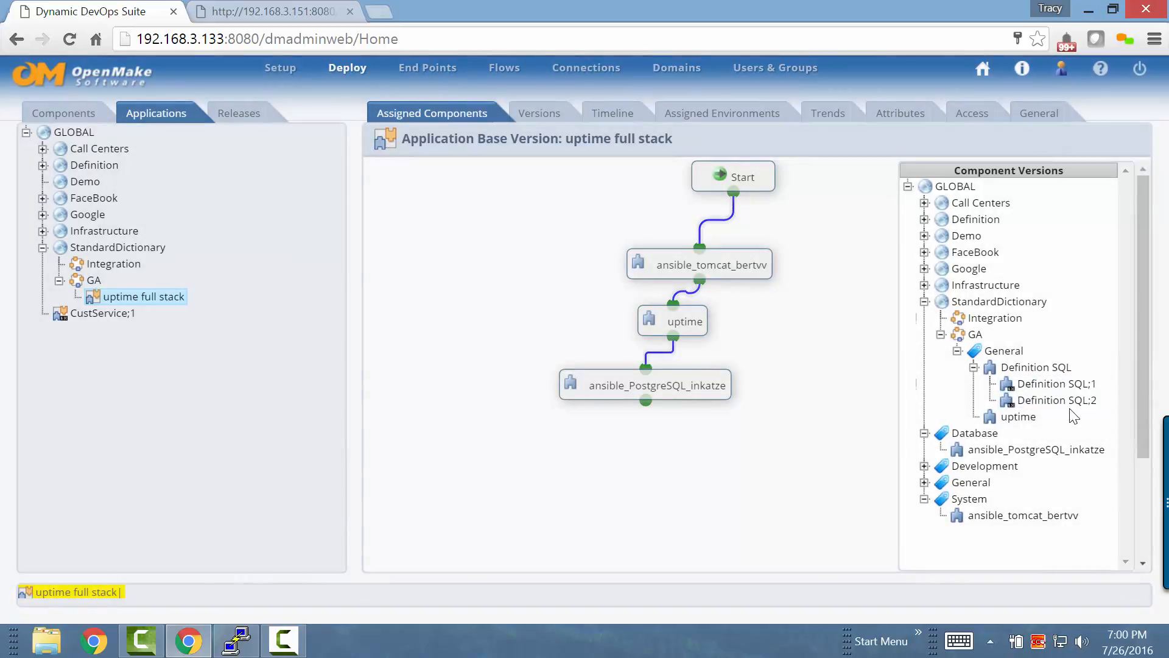
pyautogui.moveTo(1063, 400); pyautogui.dragTo(615, 442)
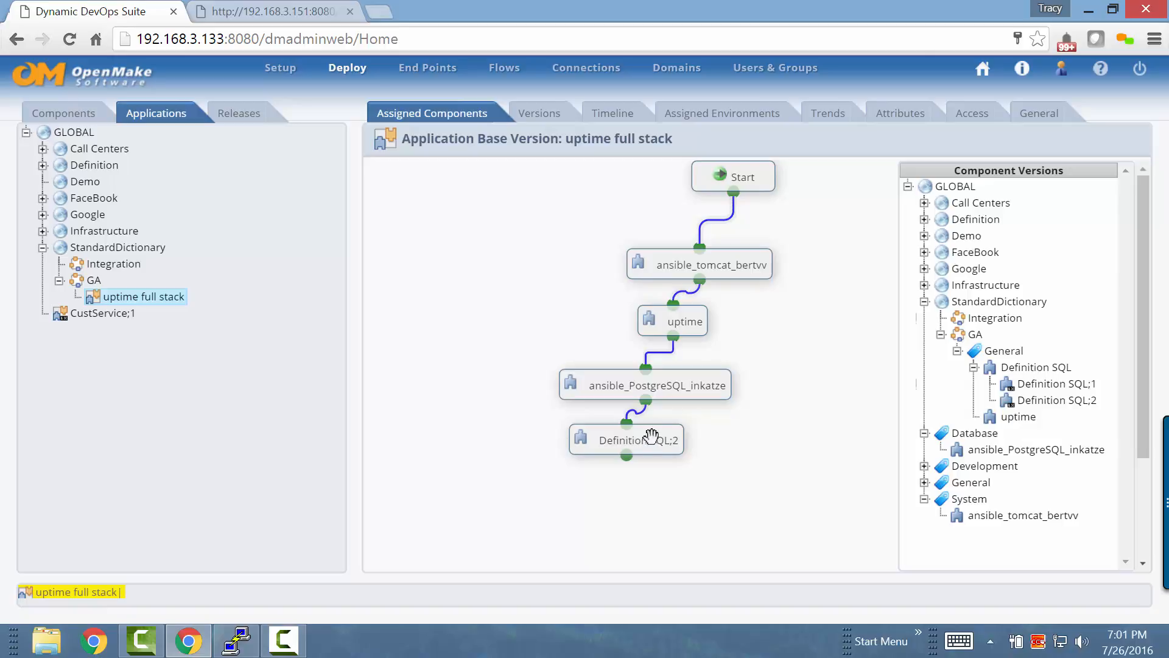
# Go to the ansible_tomcat_bertvv component from the application flow and view its attributes
pyautogui.rightClick(726, 260)
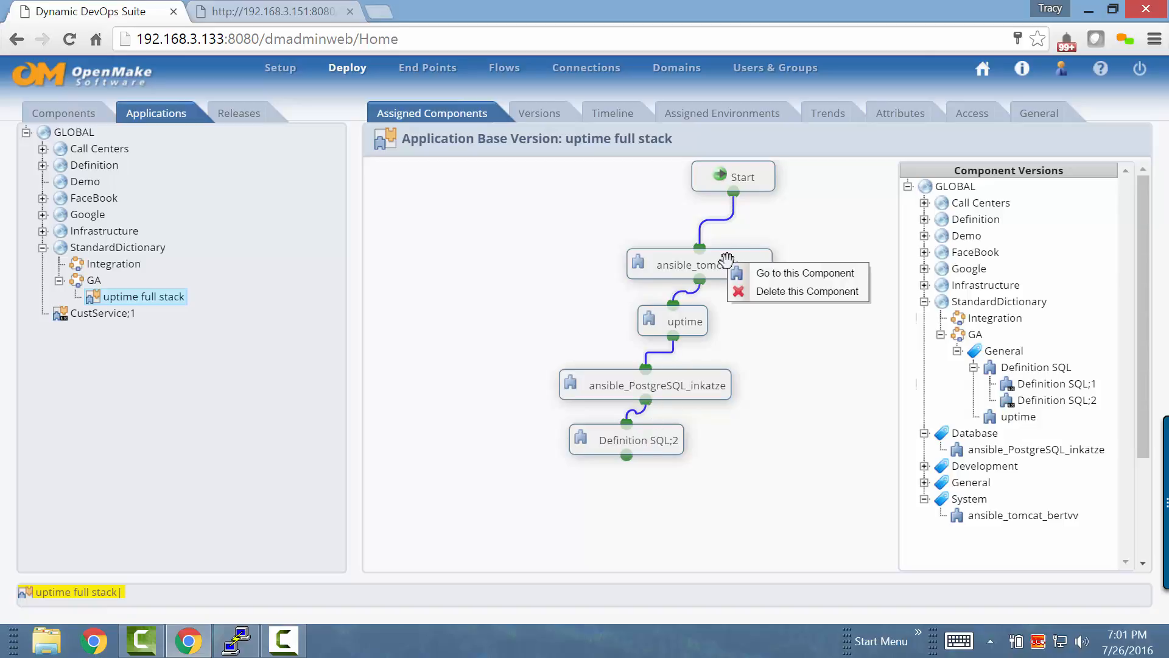
pyautogui.click(766, 274)
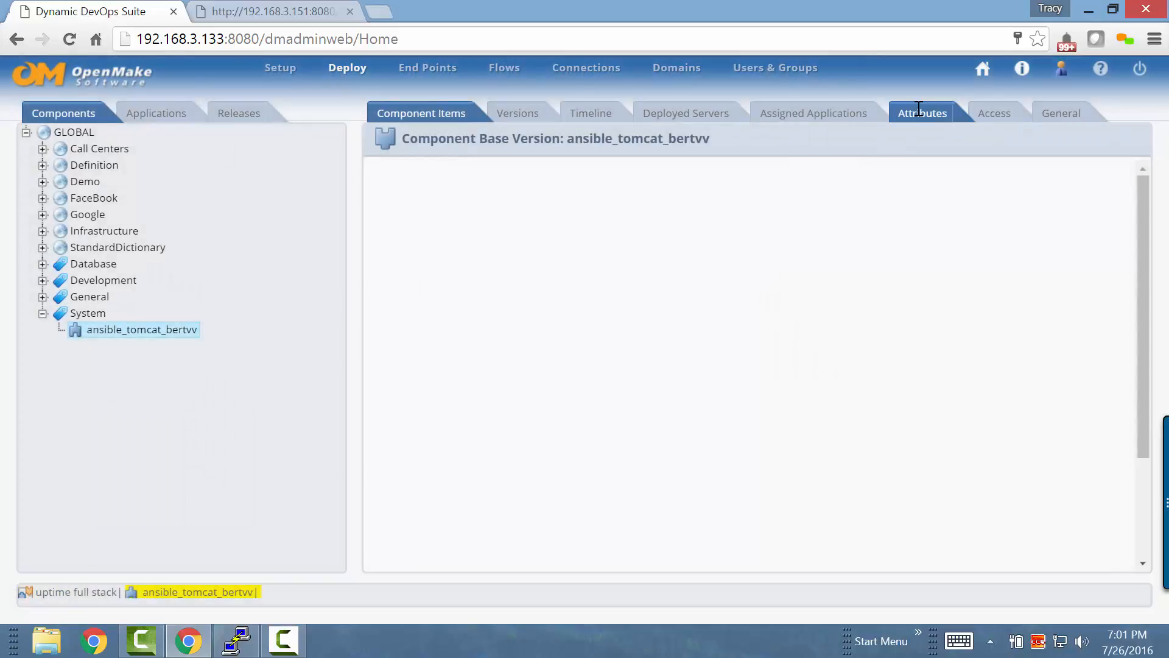
pyautogui.click(918, 111)
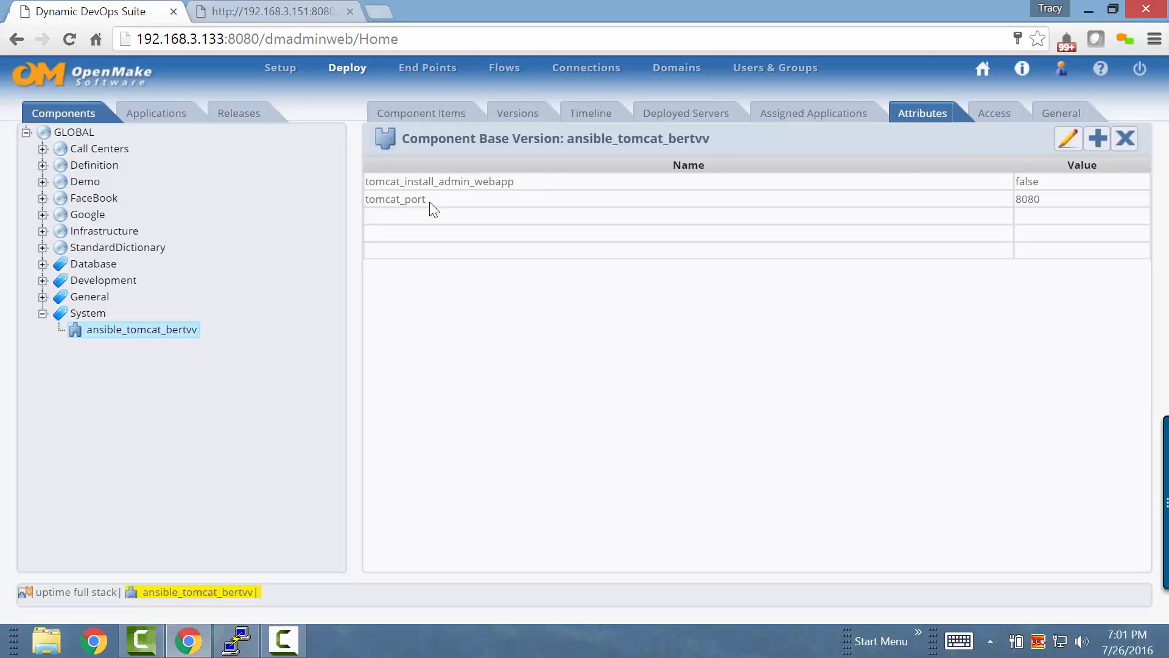
# Return to the uptime full stack application and view the attributes of its ansible_PostgreSQL_inkatze component
pyautogui.click(102, 594)
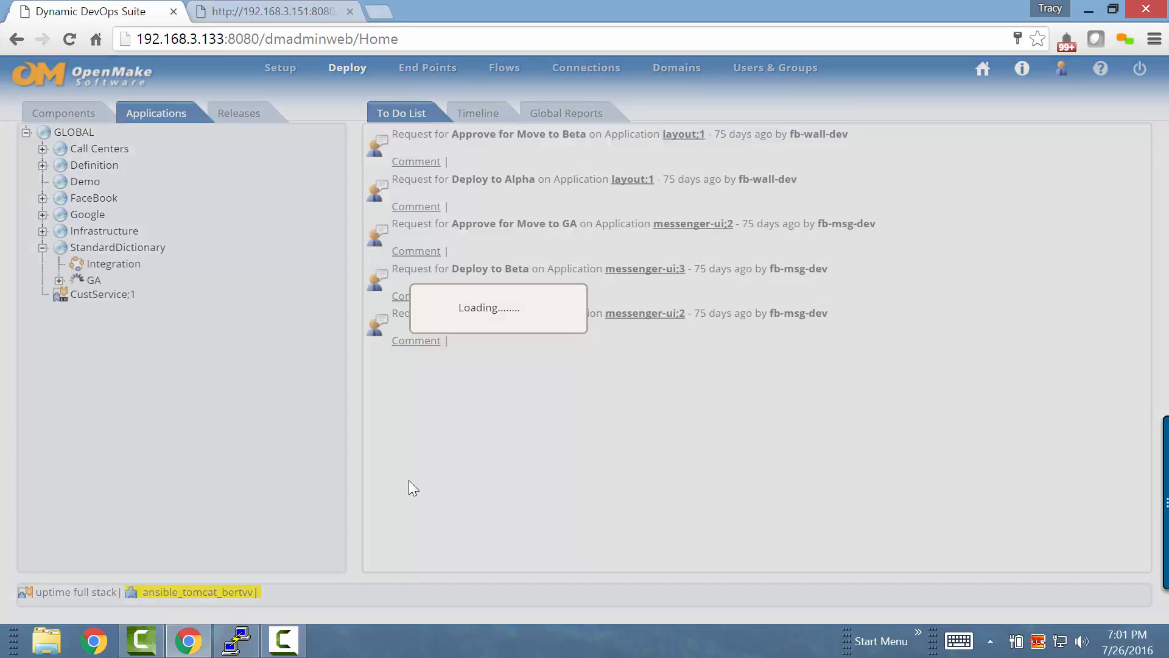
pyautogui.rightClick(652, 383)
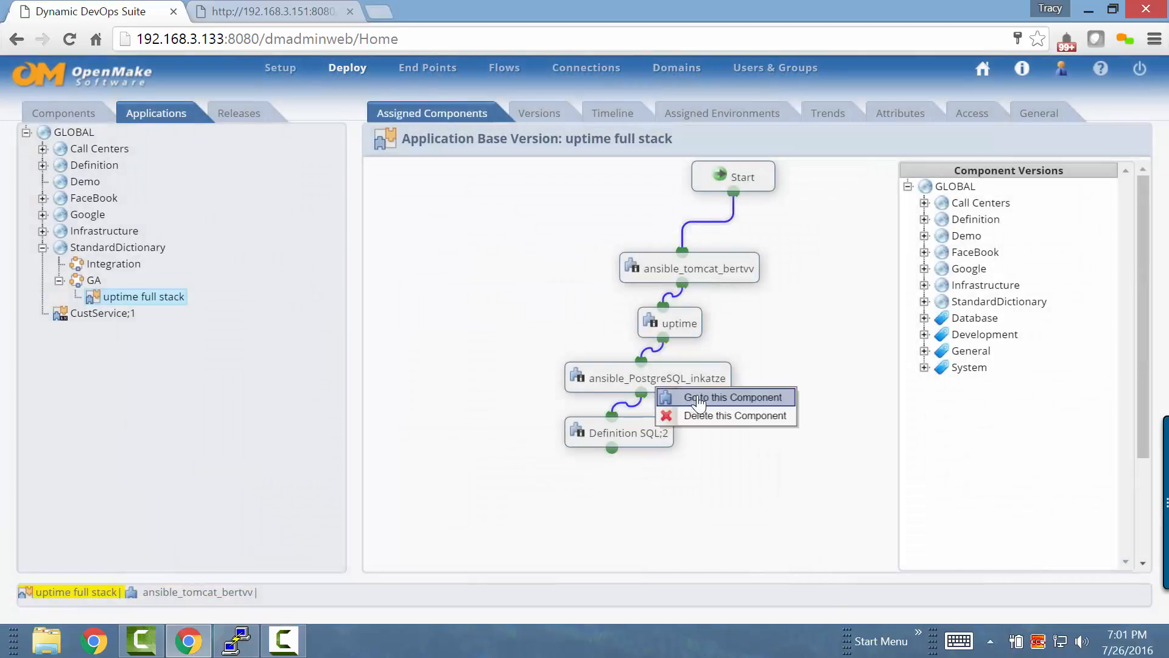
pyautogui.click(700, 400)
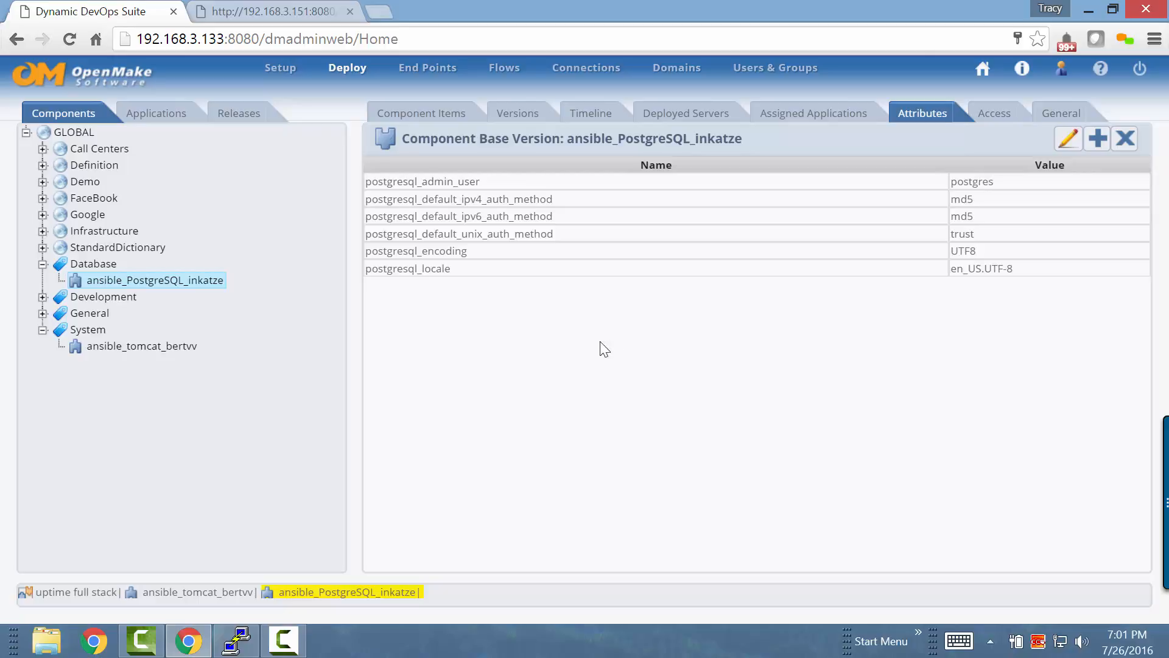
# Return to the uptime full stack application and open its deployment dialog for the linux-fullstack environment
pyautogui.click(177, 114)
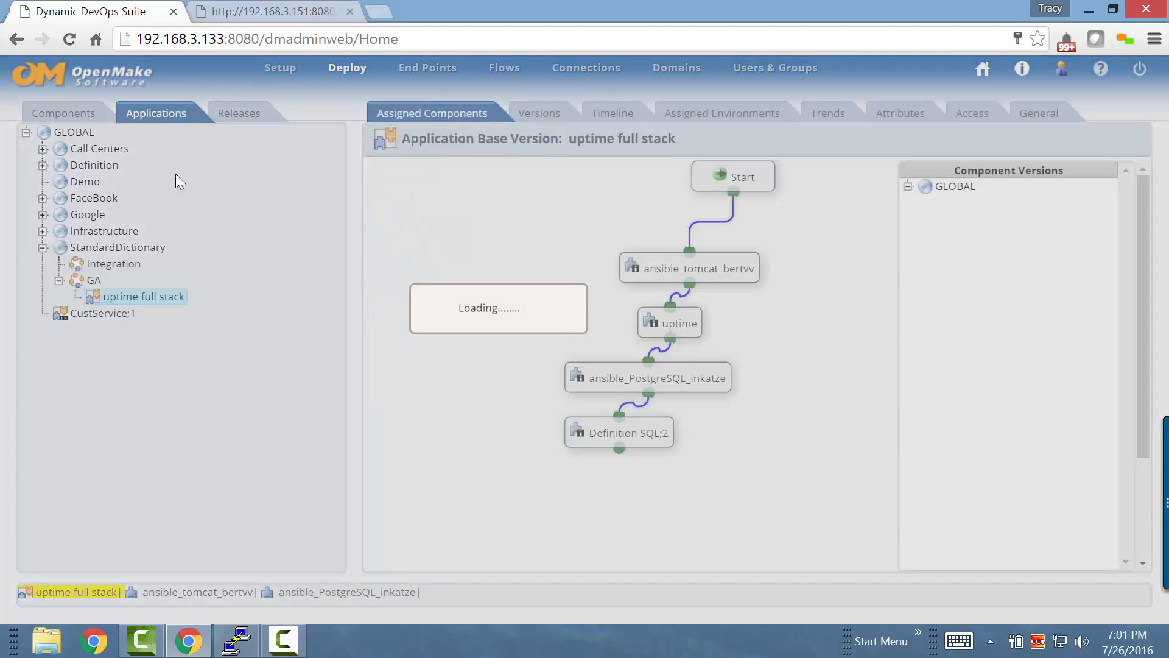
pyautogui.click(147, 298)
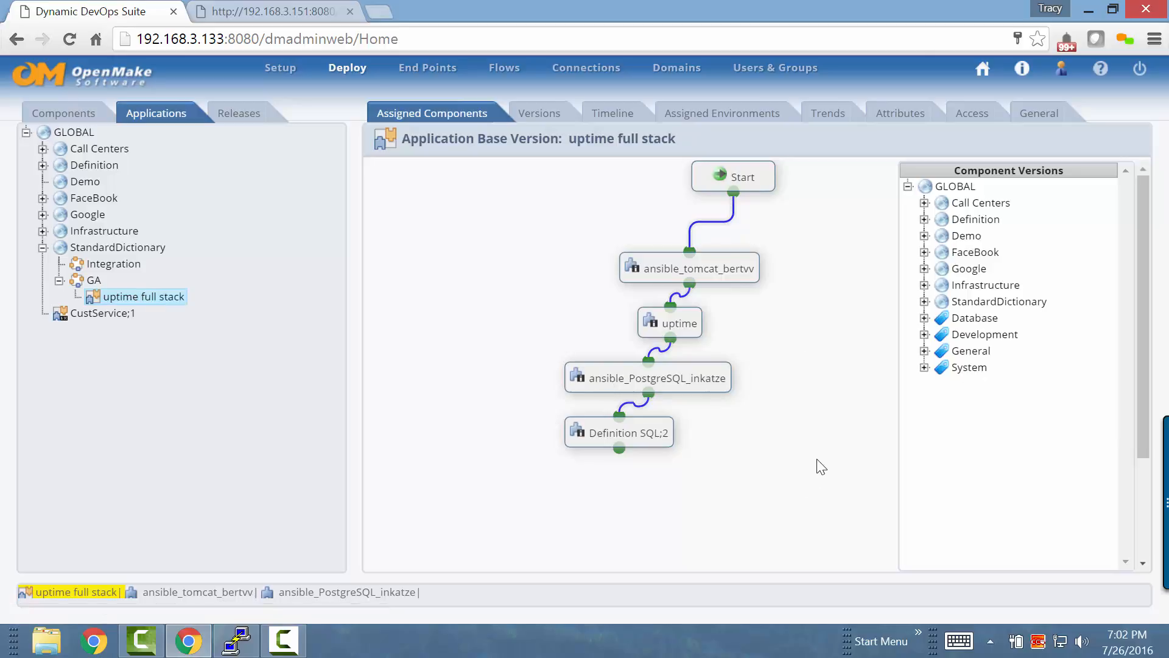
pyautogui.rightClick(160, 303)
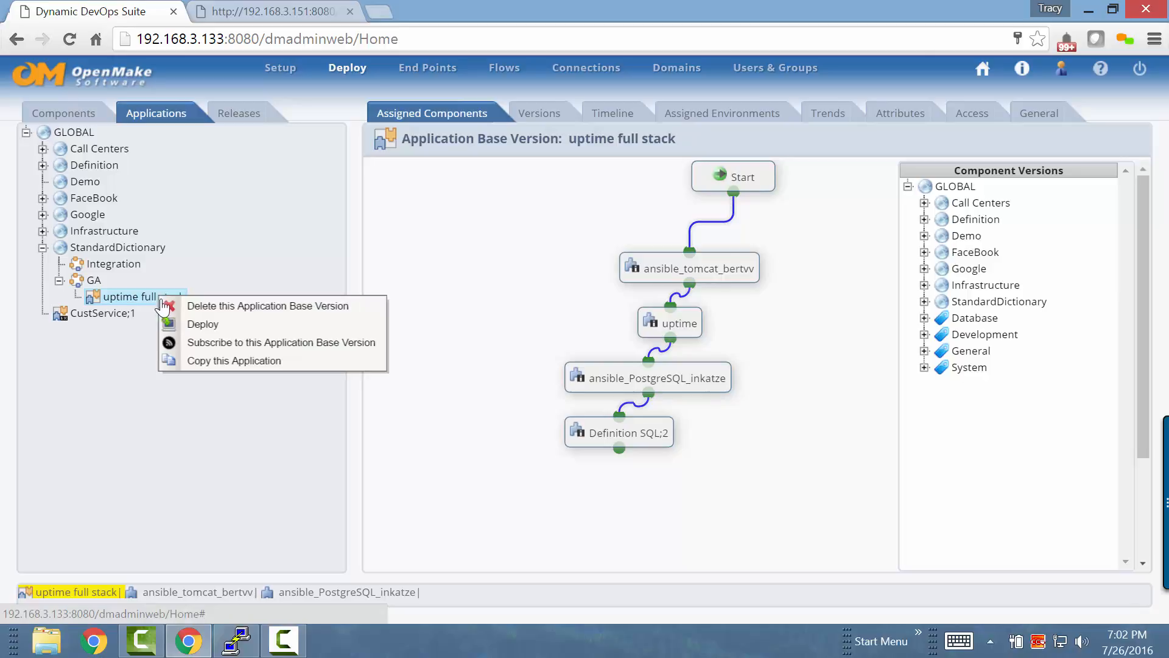
pyautogui.click(194, 326)
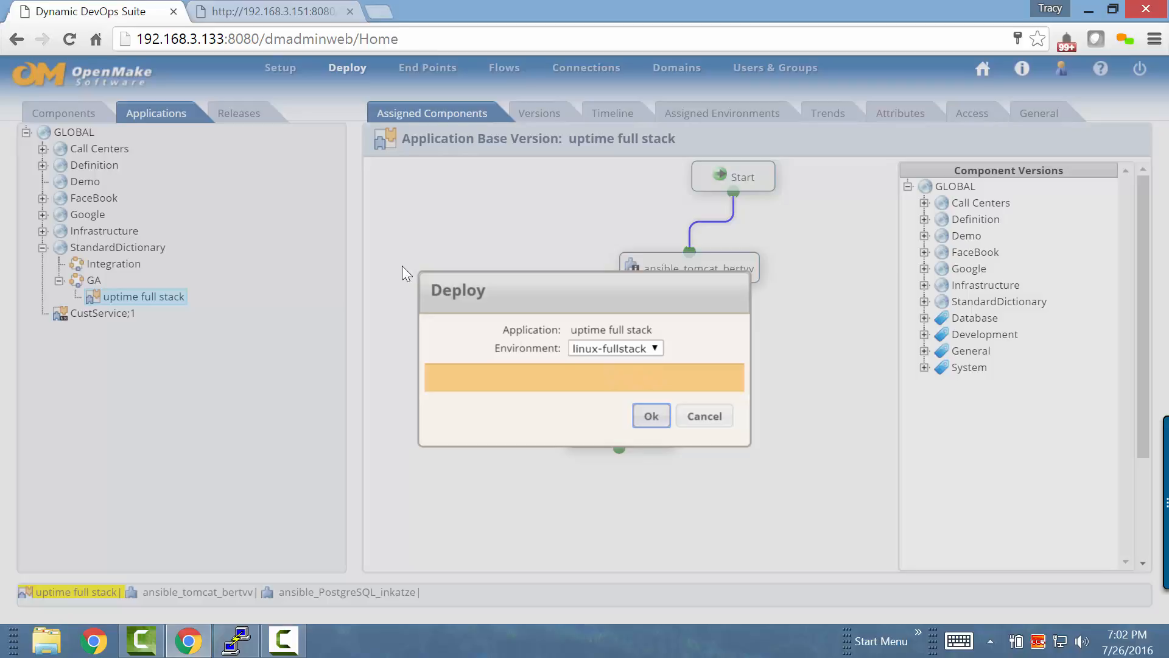
# Reload the uptime/InitServer page at 192.168.3.151:8080 to check whether the web application responds
pyautogui.click(288, 9)
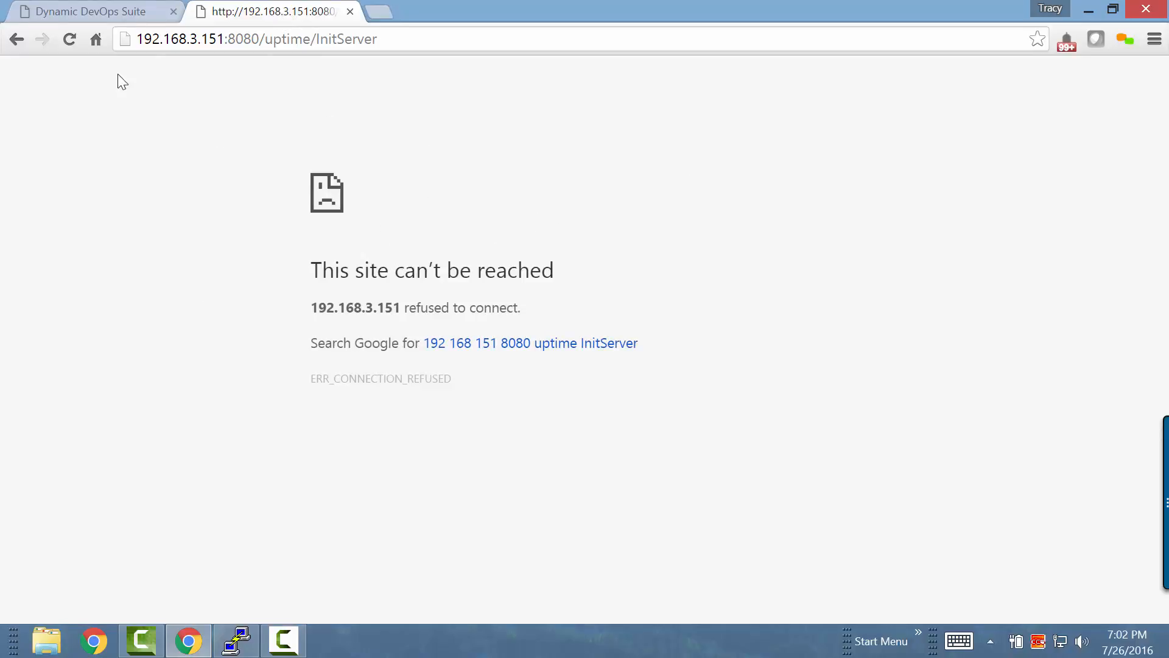
pyautogui.click(70, 39)
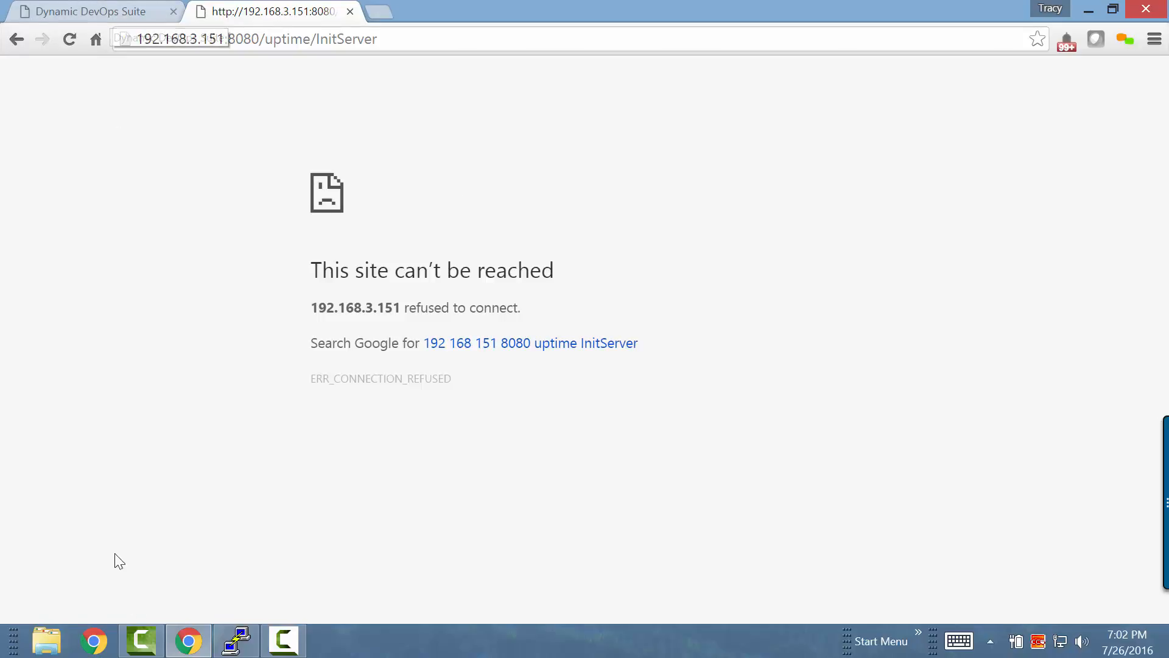
# Switch to the PuTTY terminal on psqldb1 and check for the postgres user by running "id postgres"
pyautogui.click(237, 638)
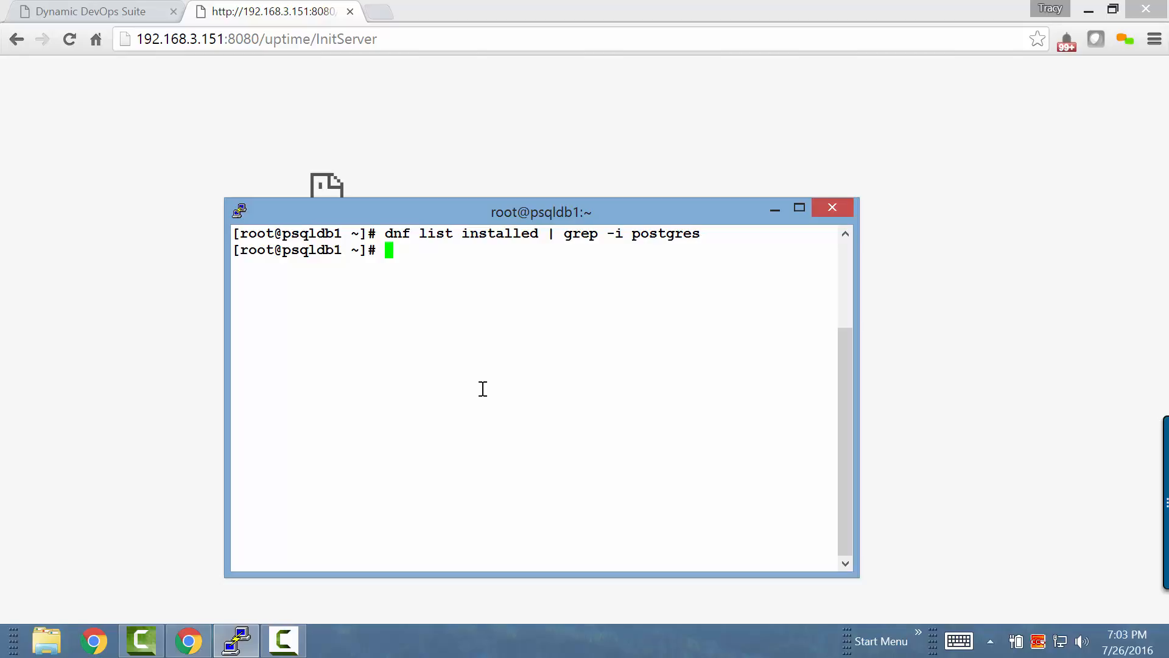
pyautogui.write('id postgres\\')
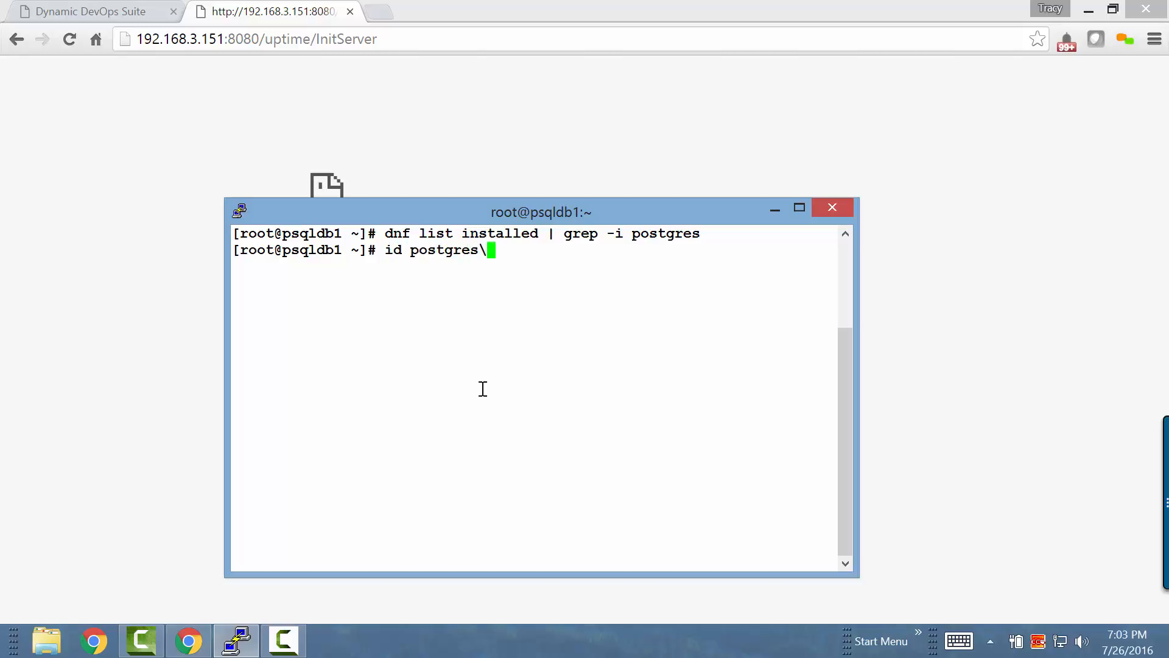
pyautogui.press('BackSpace')
pyautogui.press('Return')
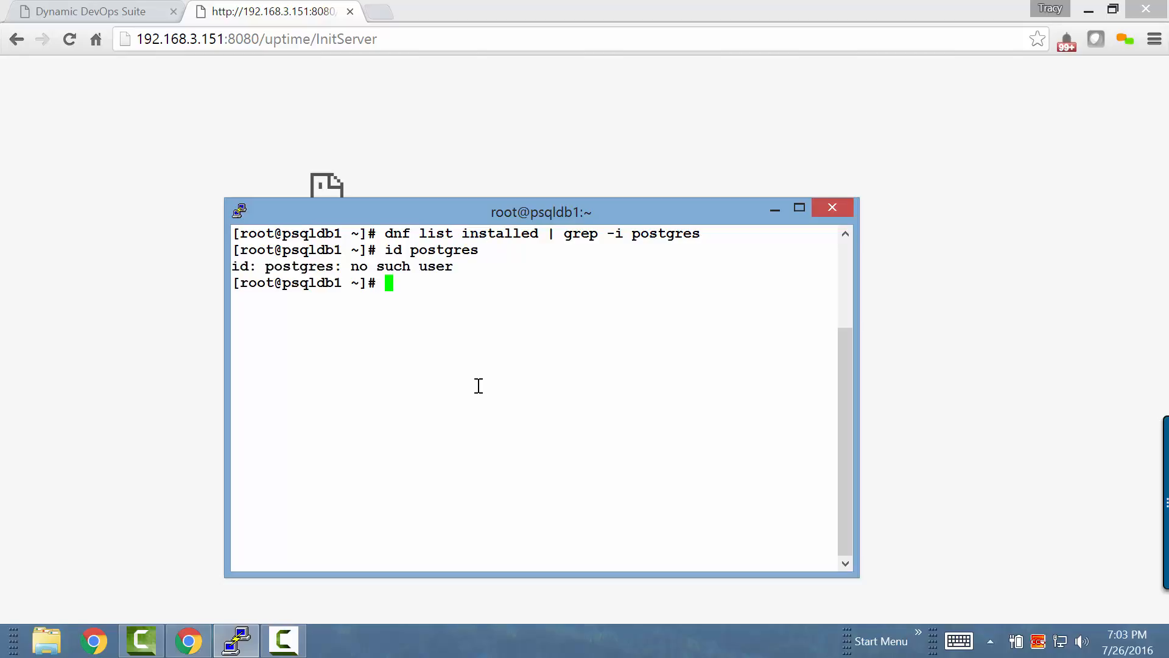
pyautogui.click(774, 208)
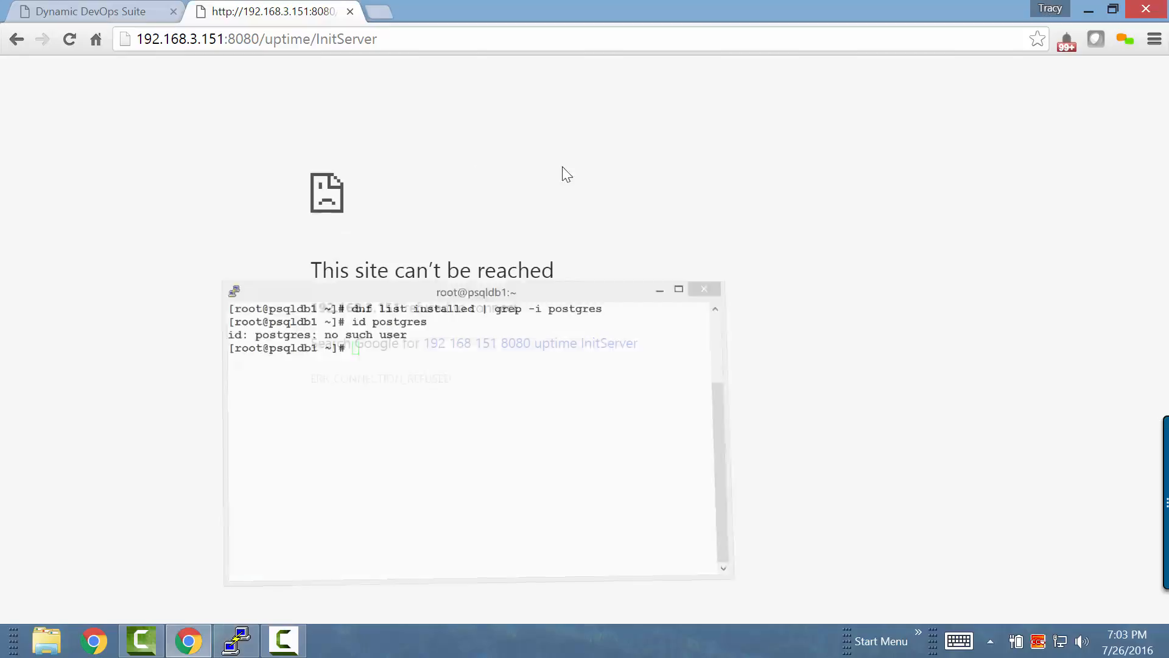
# Switch back to Dynamic DevOps Suite and start the uptime full stack deployment to linux-fullstack
pyautogui.click(103, 11)
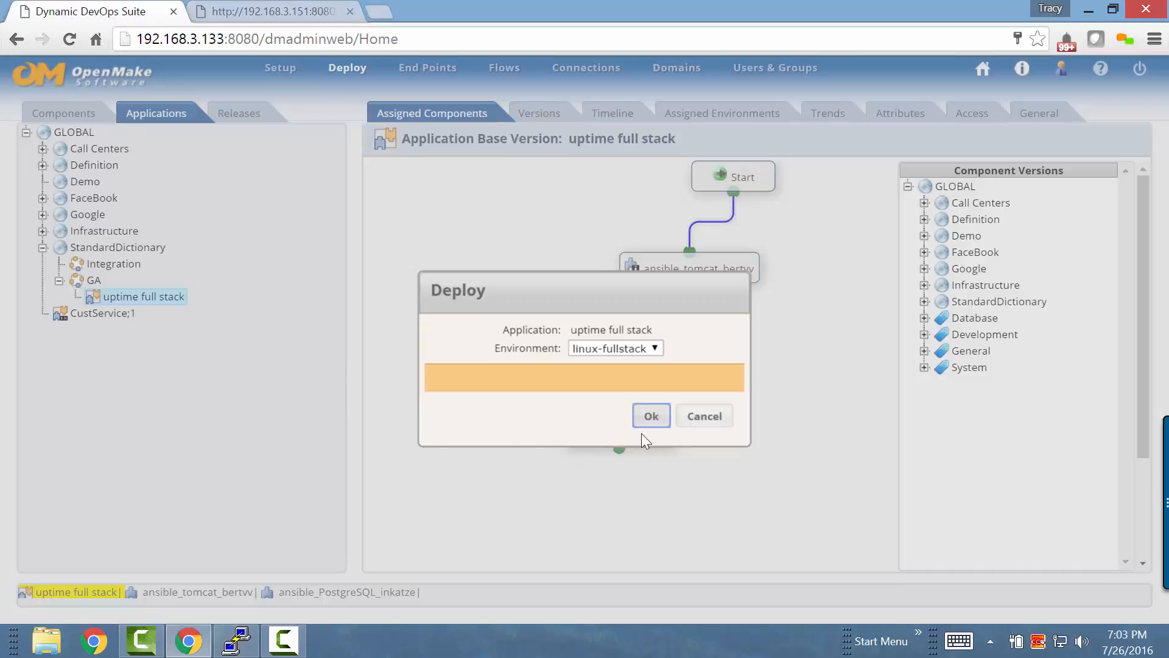
pyautogui.click(646, 416)
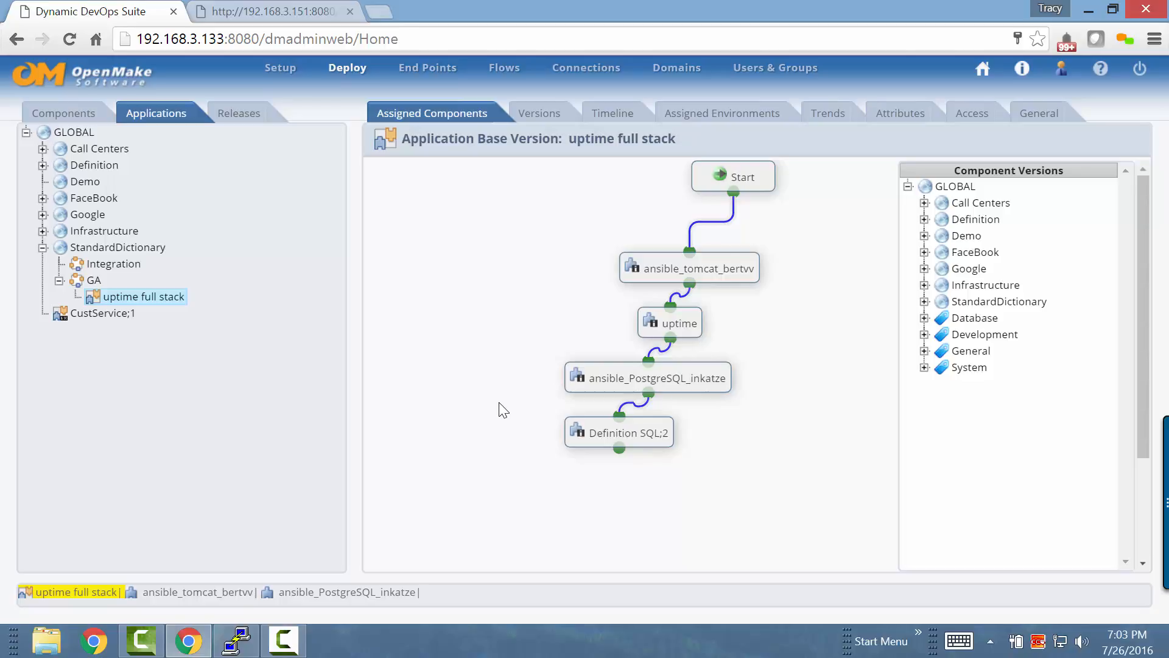
# Open the newest deployment from the application's timeline and view its log
pyautogui.click(618, 116)
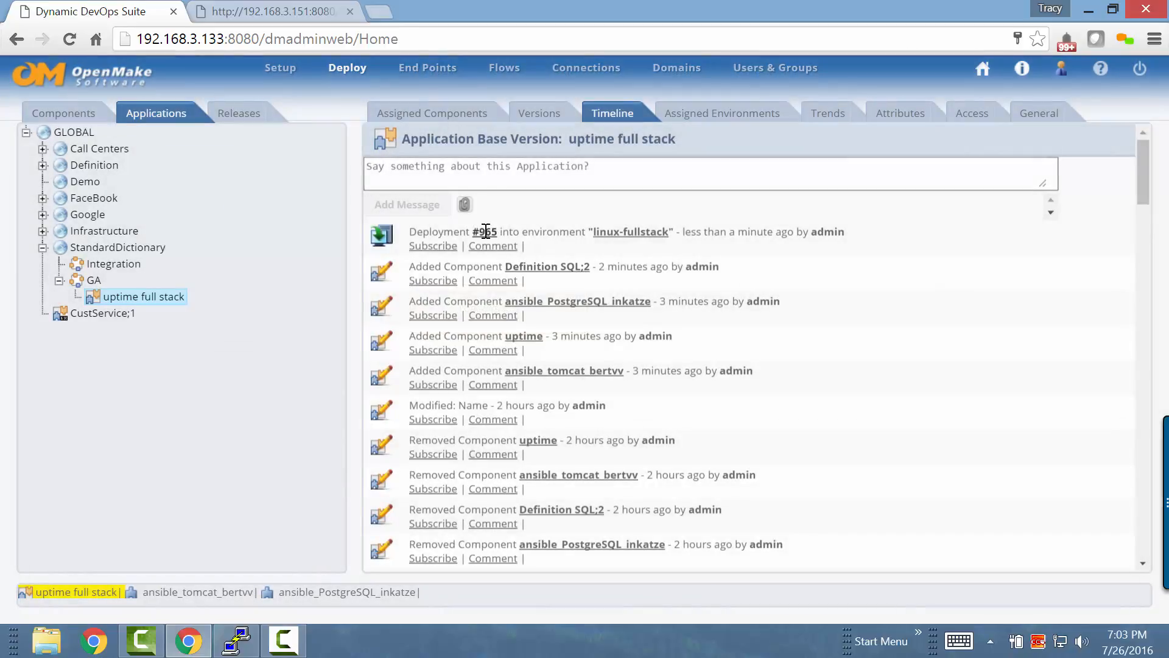
pyautogui.click(486, 230)
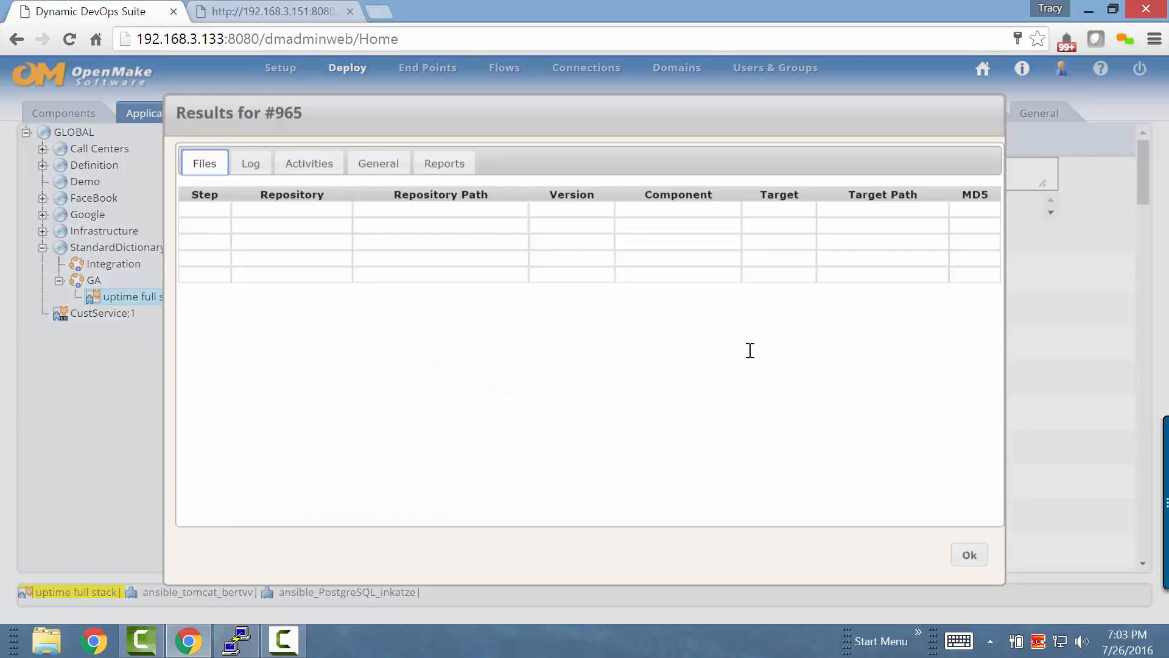
pyautogui.click(250, 166)
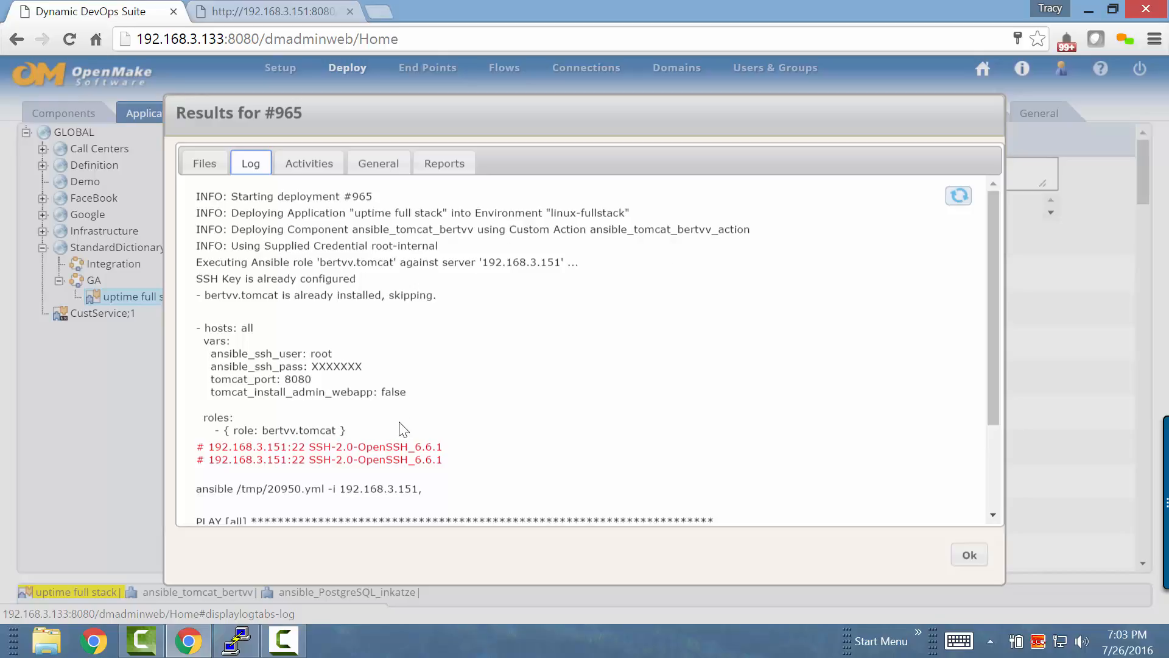
# Close the deployment log and check the server component types of linux-postgres and linux-tomcat in the linux-fullstack environment
pyautogui.scroll(-3, 404, 429)
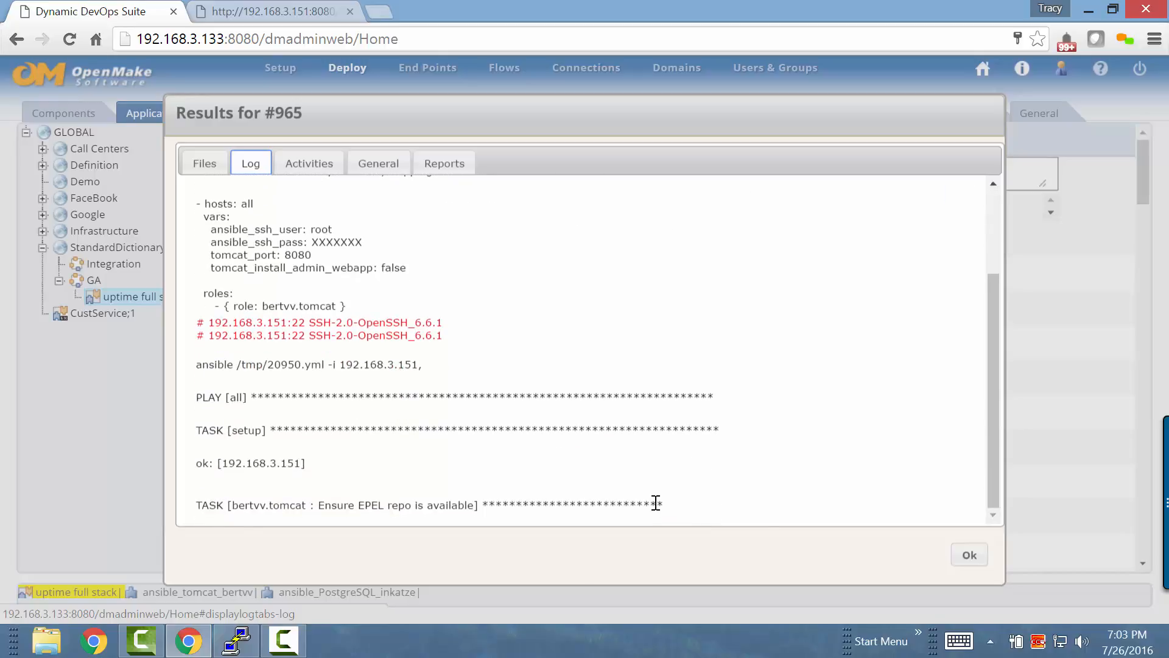
pyautogui.click(969, 557)
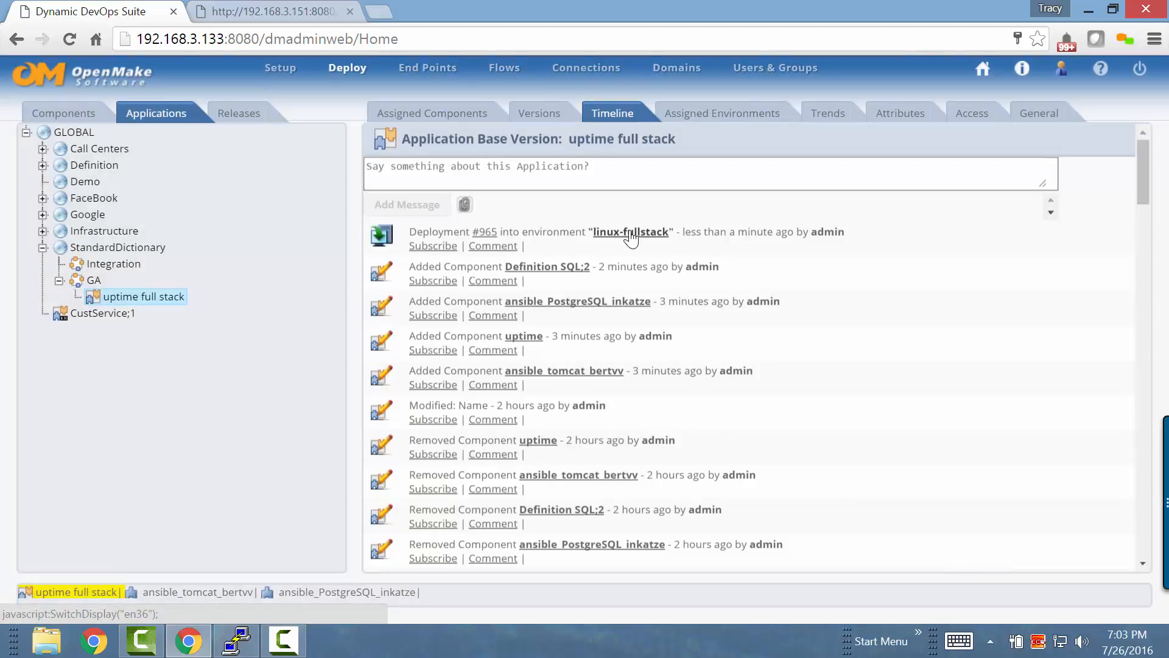
pyautogui.click(631, 232)
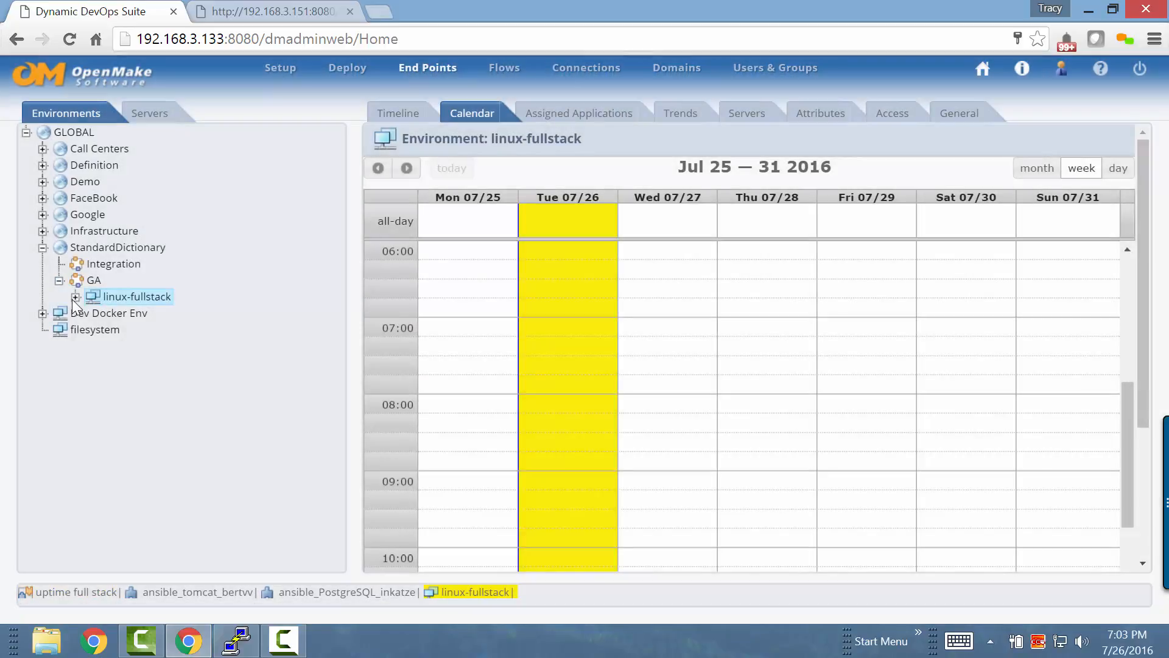
pyautogui.click(74, 298)
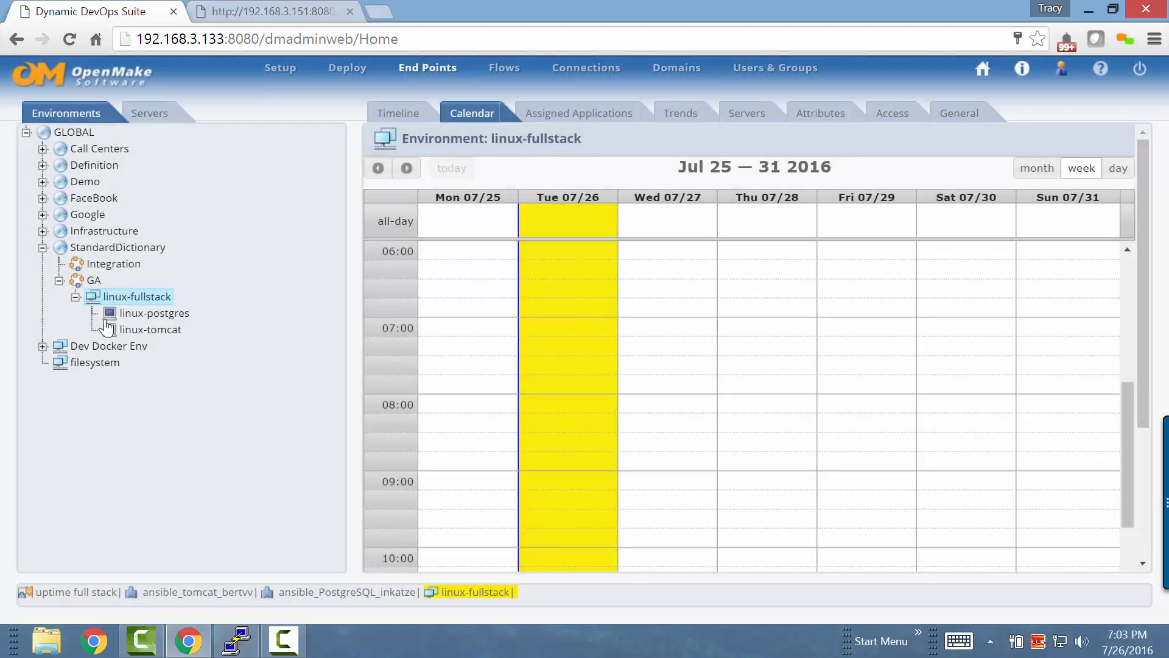
pyautogui.click(159, 314)
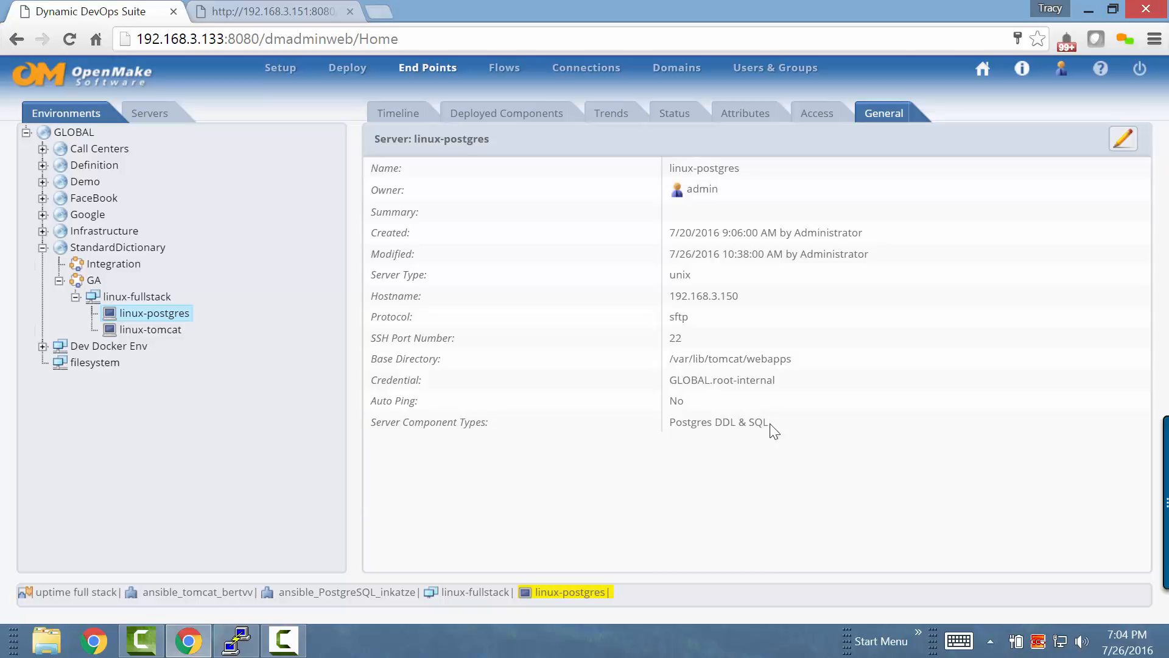
pyautogui.moveTo(769, 421); pyautogui.dragTo(665, 422)
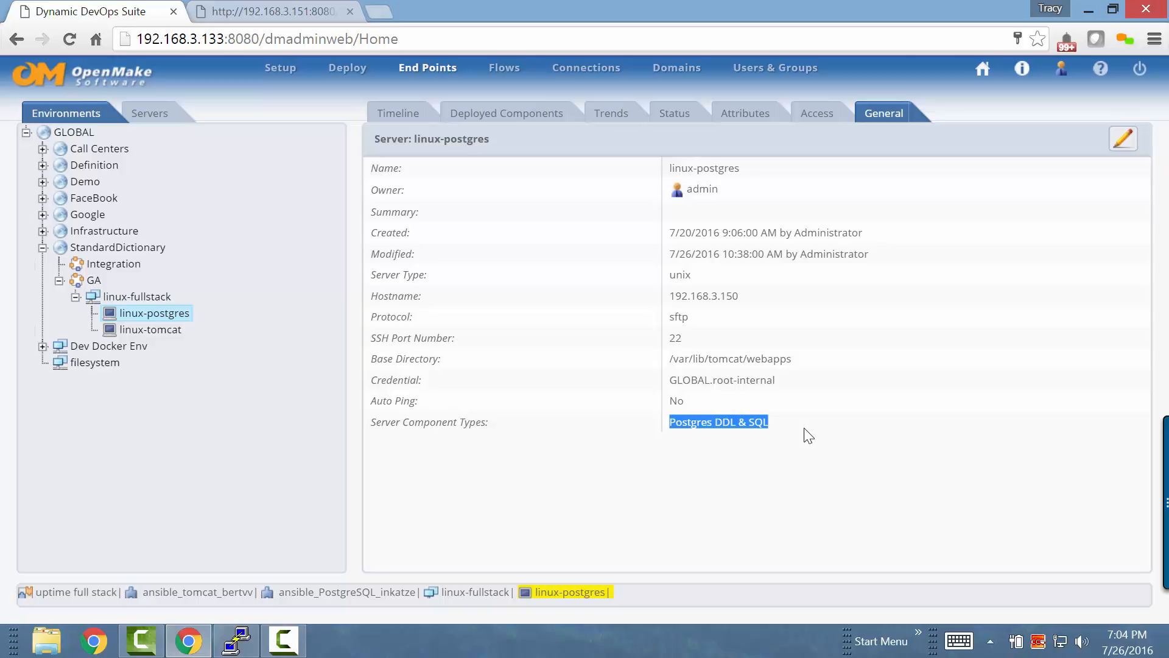
pyautogui.click(153, 329)
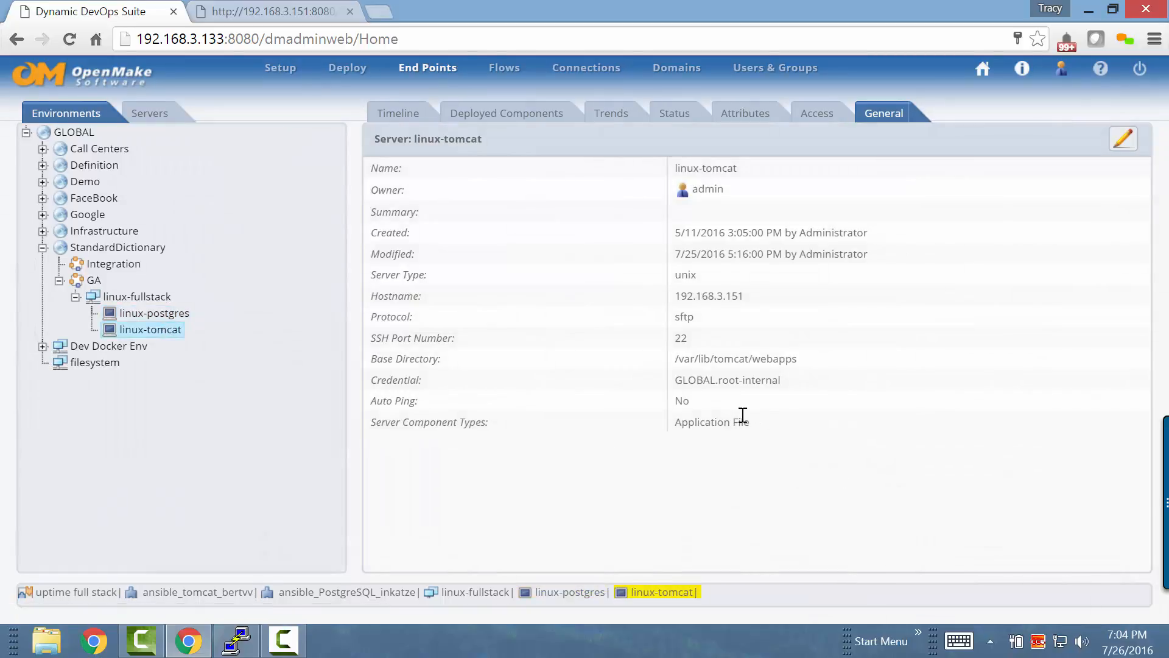
pyautogui.moveTo(748, 422); pyautogui.dragTo(670, 420)
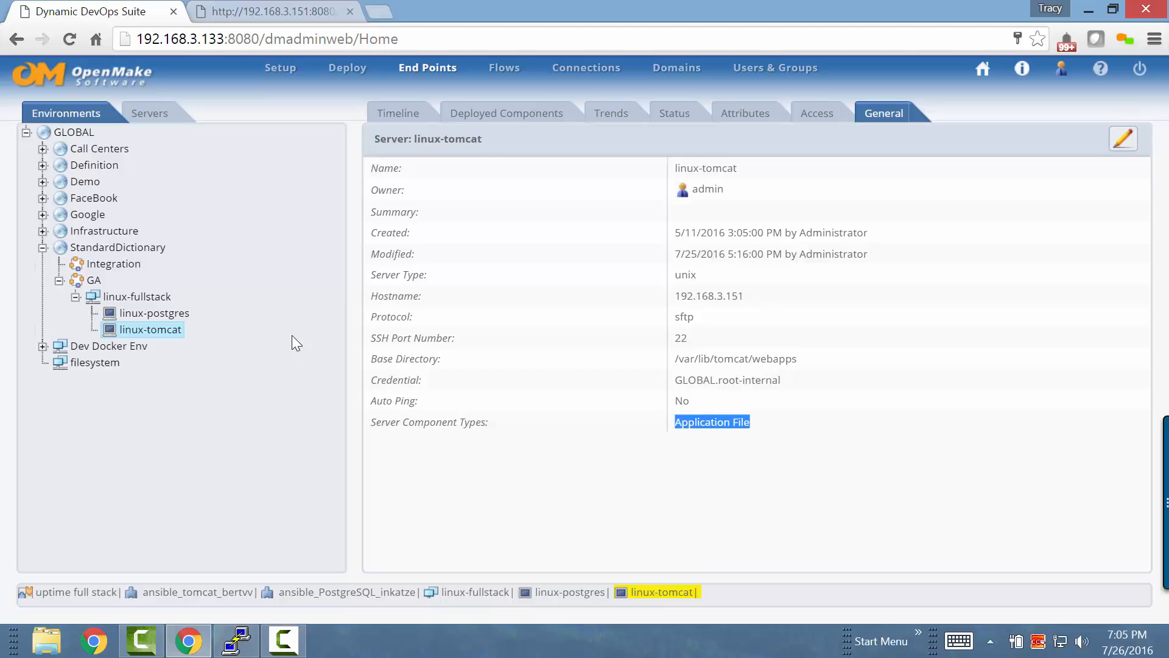
# Return to the uptime full stack application and read the log of deployment #965 through its Tomcat, uptime and PostgreSQL sections
pyautogui.click(89, 592)
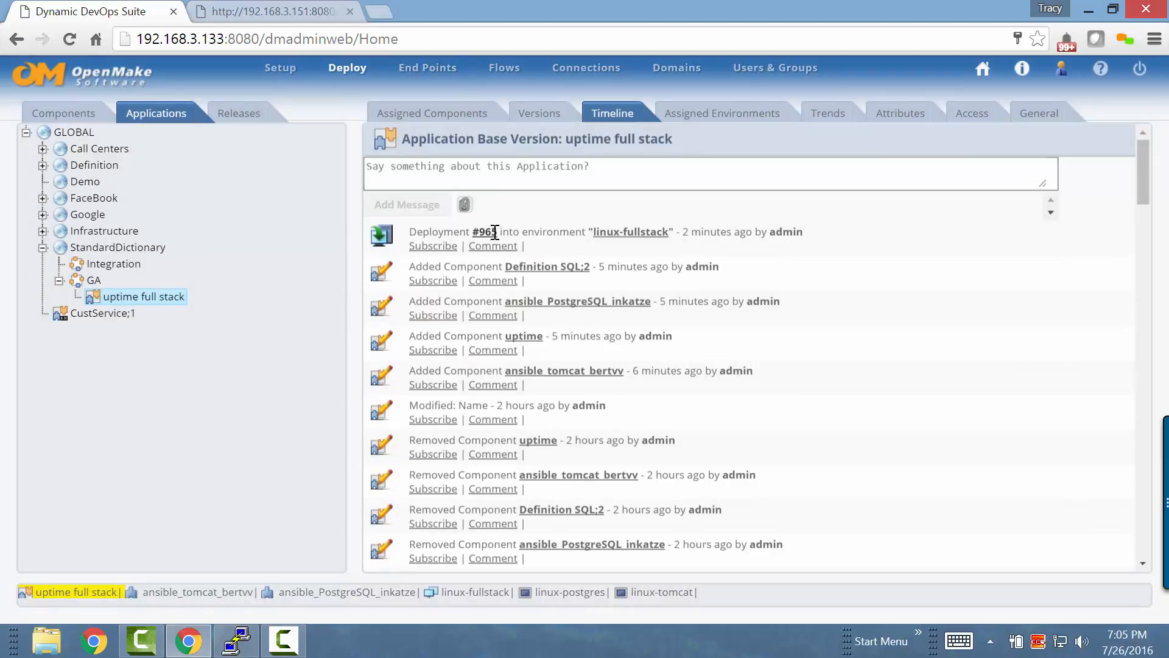
pyautogui.click(485, 232)
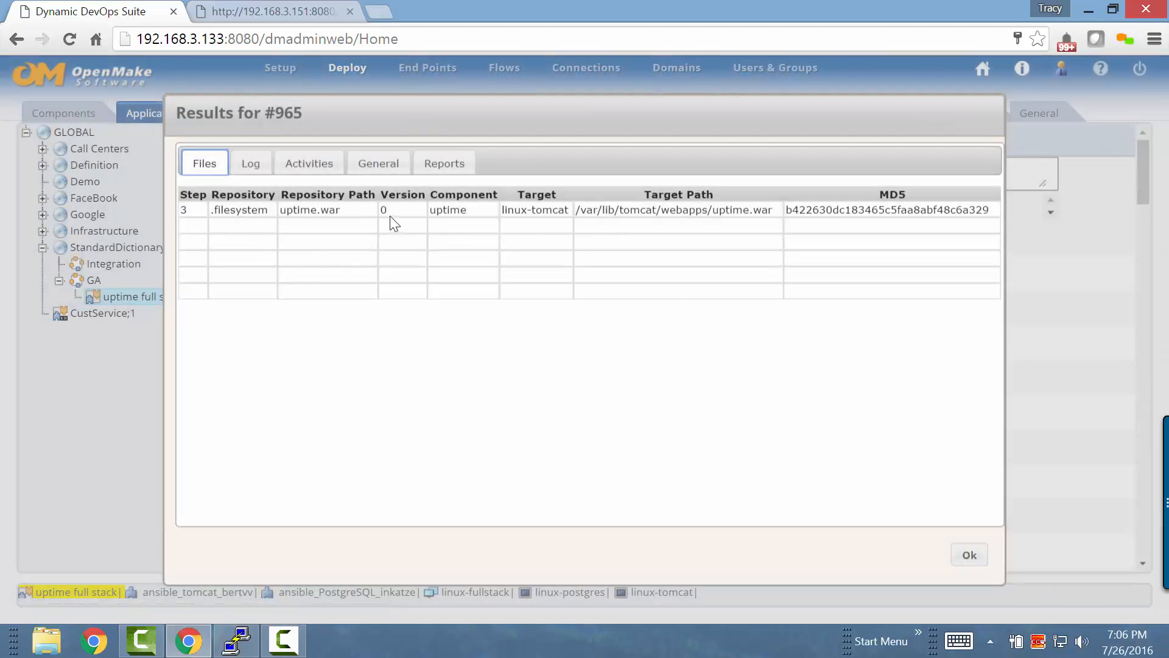
pyautogui.click(248, 170)
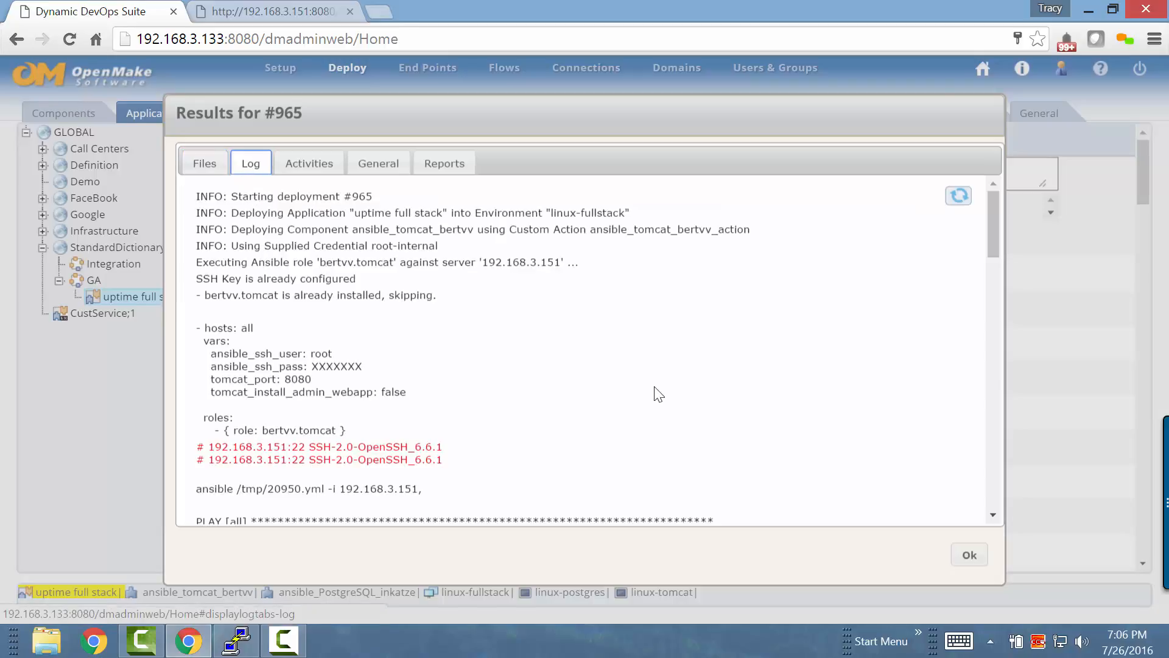
pyautogui.scroll(-5, 659, 391)
pyautogui.scroll(-5, 659, 391)
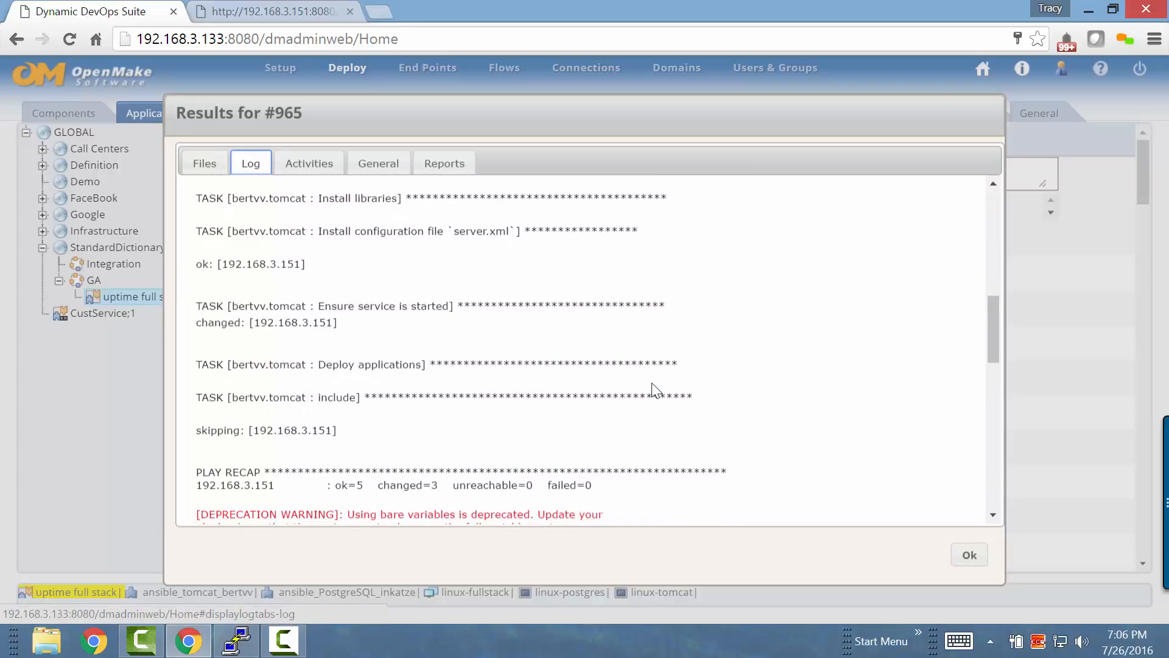
pyautogui.scroll(2, 652, 388)
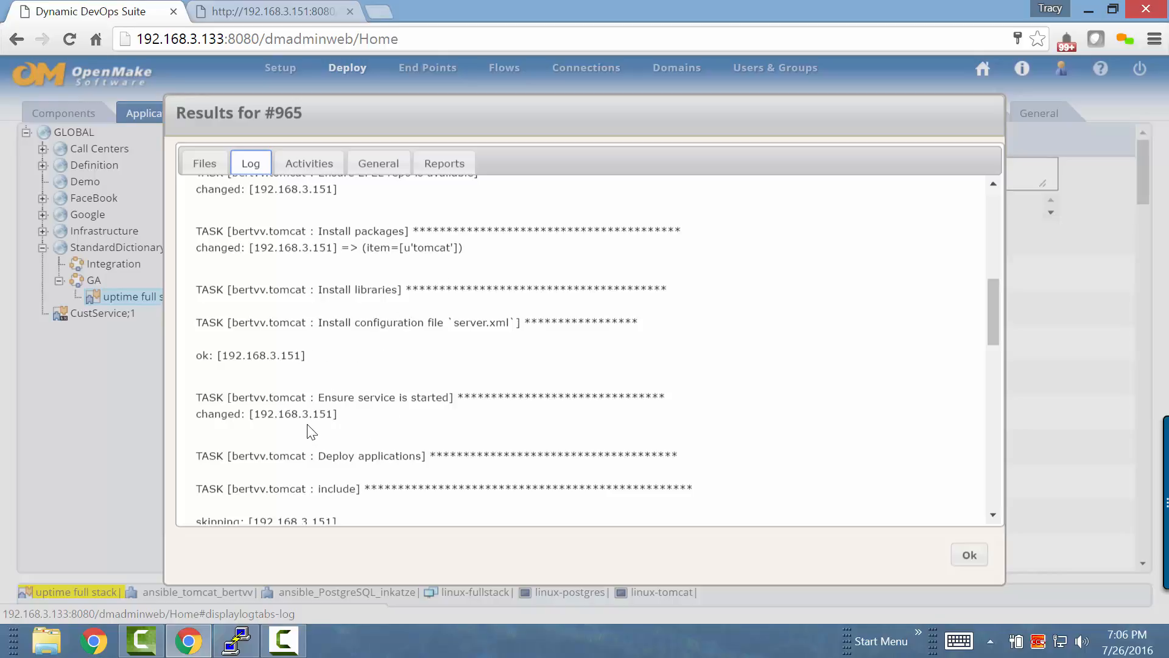
pyautogui.scroll(-3, 307, 424)
pyautogui.scroll(-5, 309, 425)
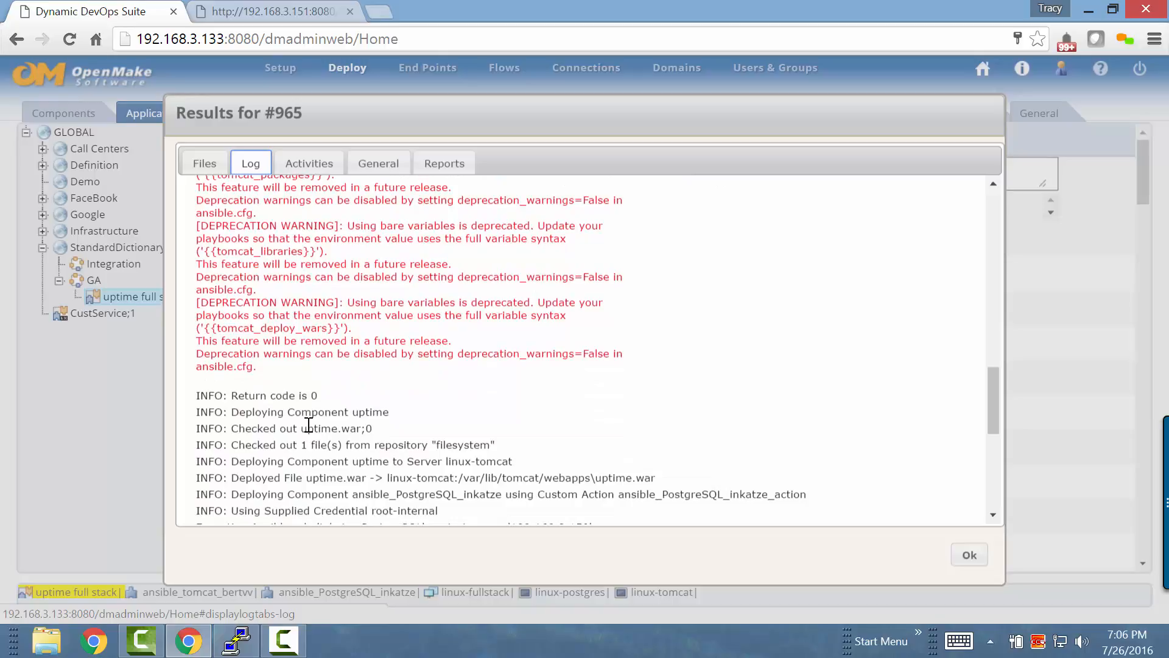
pyautogui.scroll(-2, 309, 424)
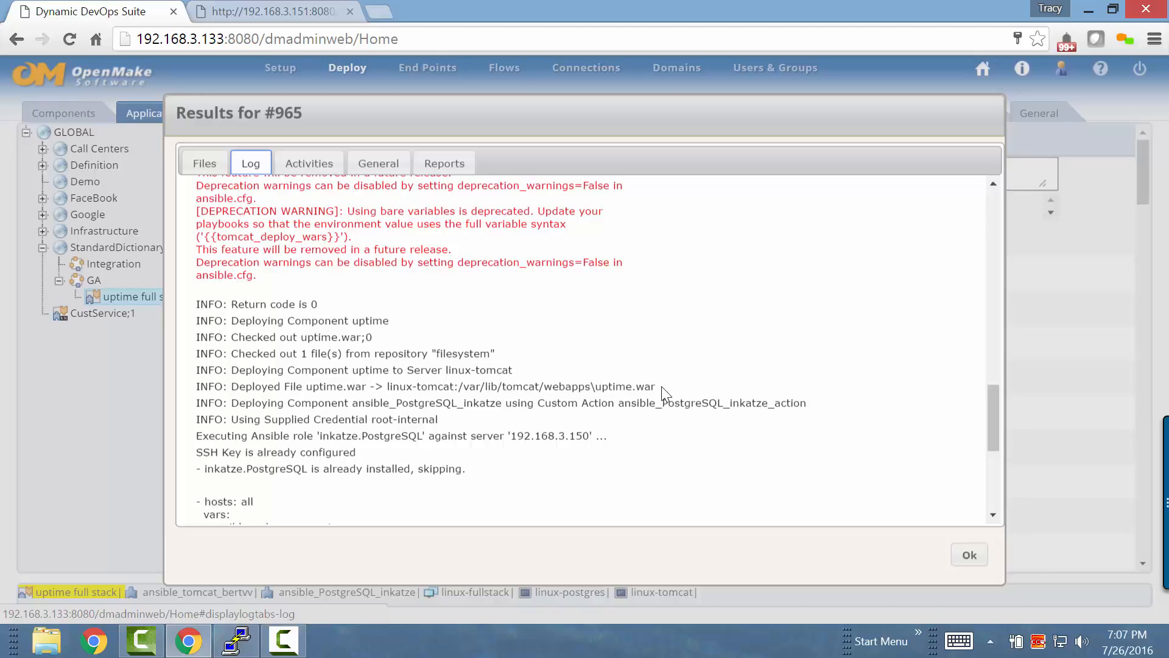
pyautogui.scroll(-5, 726, 394)
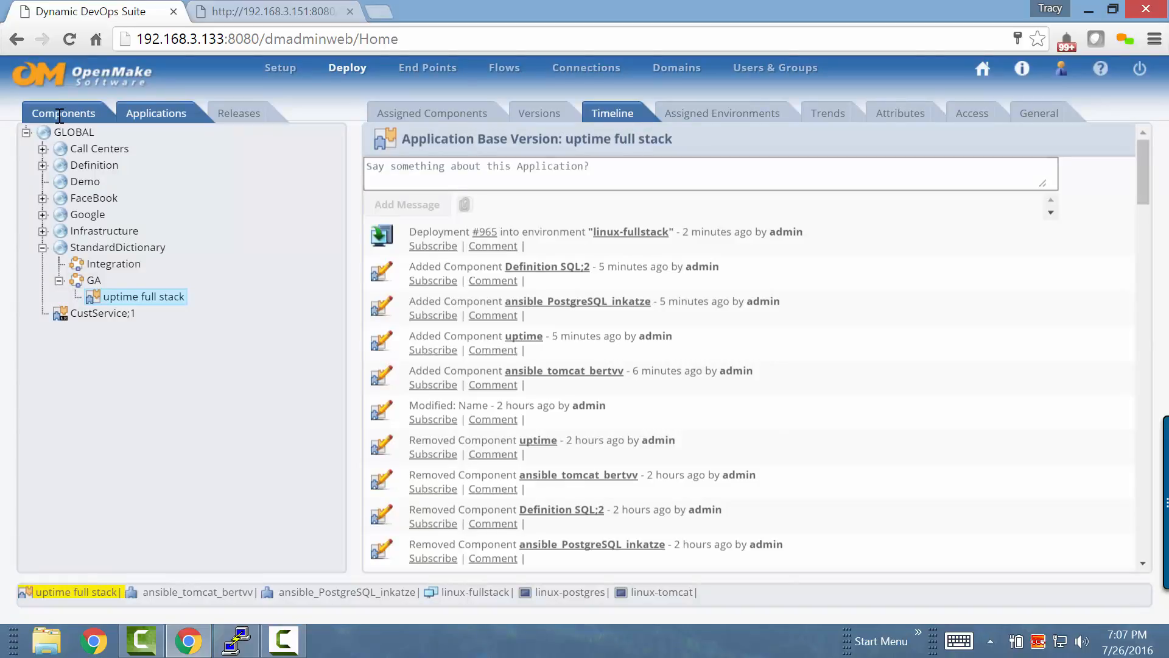
# Add the ansible_cron_manala component from Infrastructure's Ansible Cron category after Definition SQL;2 in the uptime full stack component flow
pyautogui.click(457, 121)
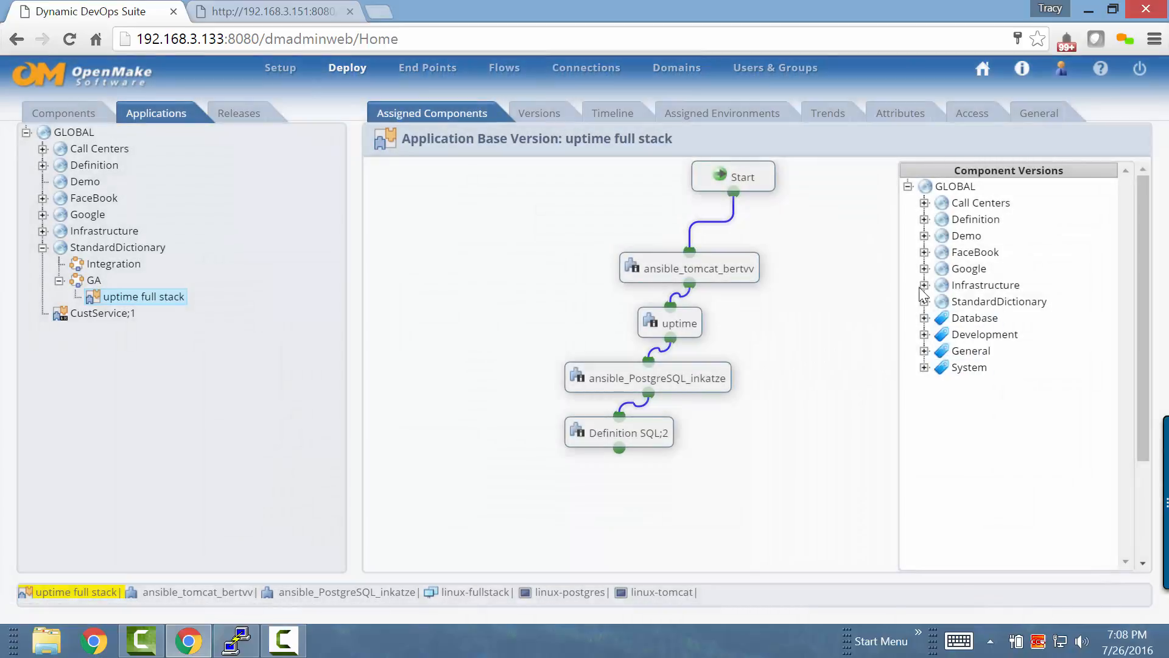
pyautogui.click(942, 285)
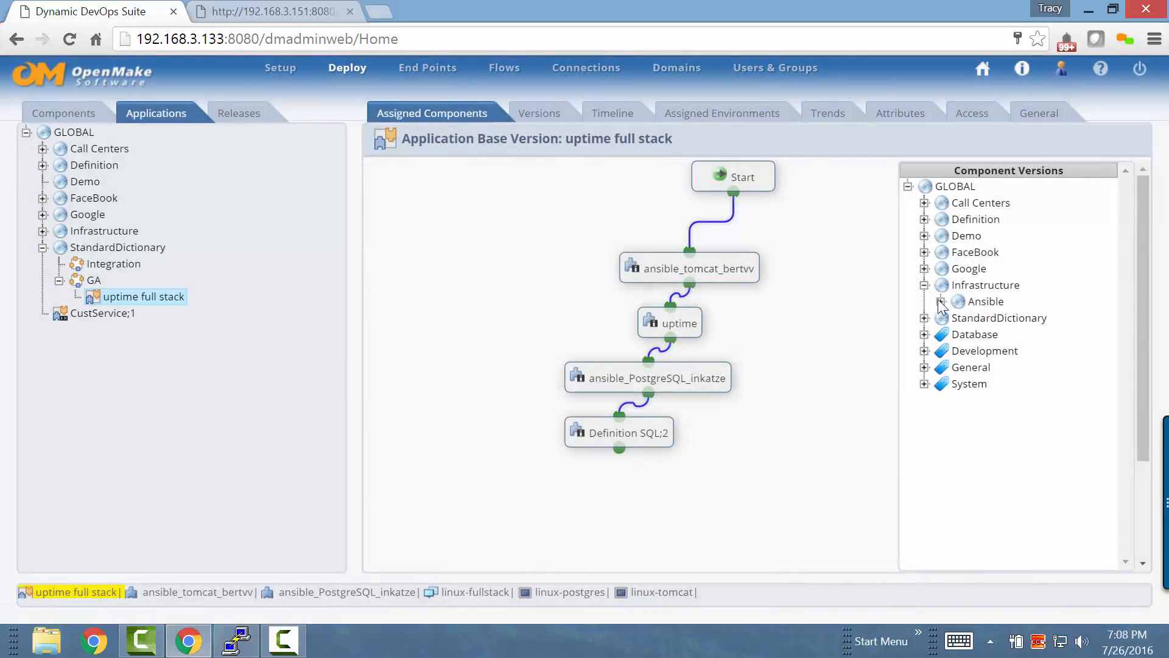
pyautogui.click(940, 302)
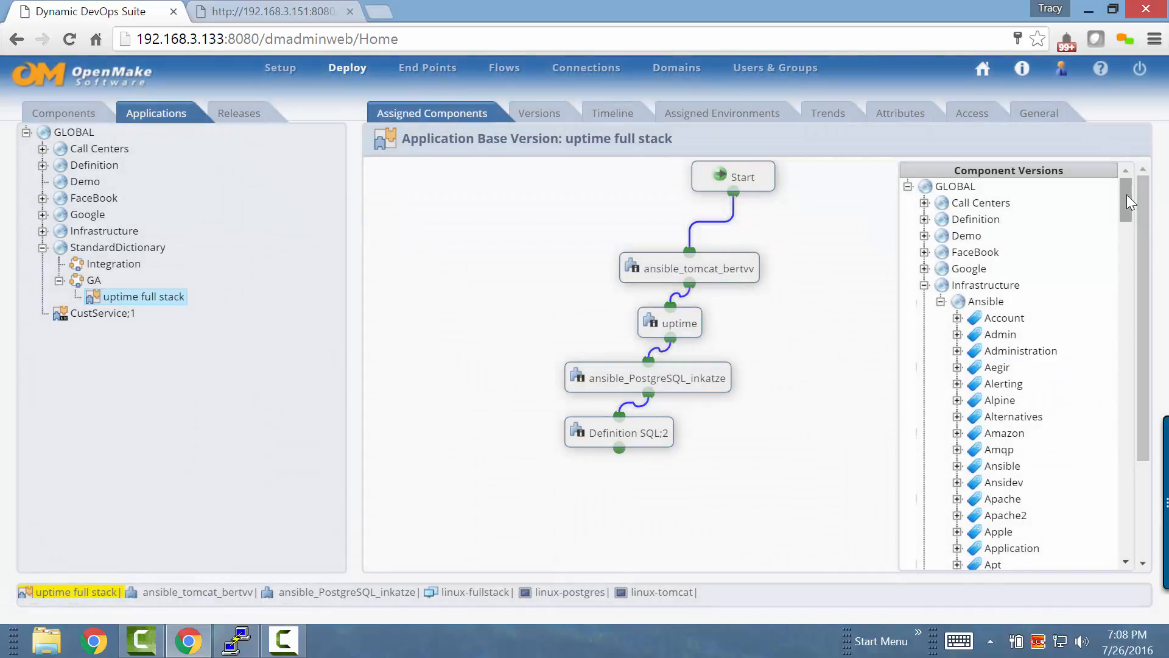
pyautogui.moveTo(1127, 196); pyautogui.dragTo(1123, 216)
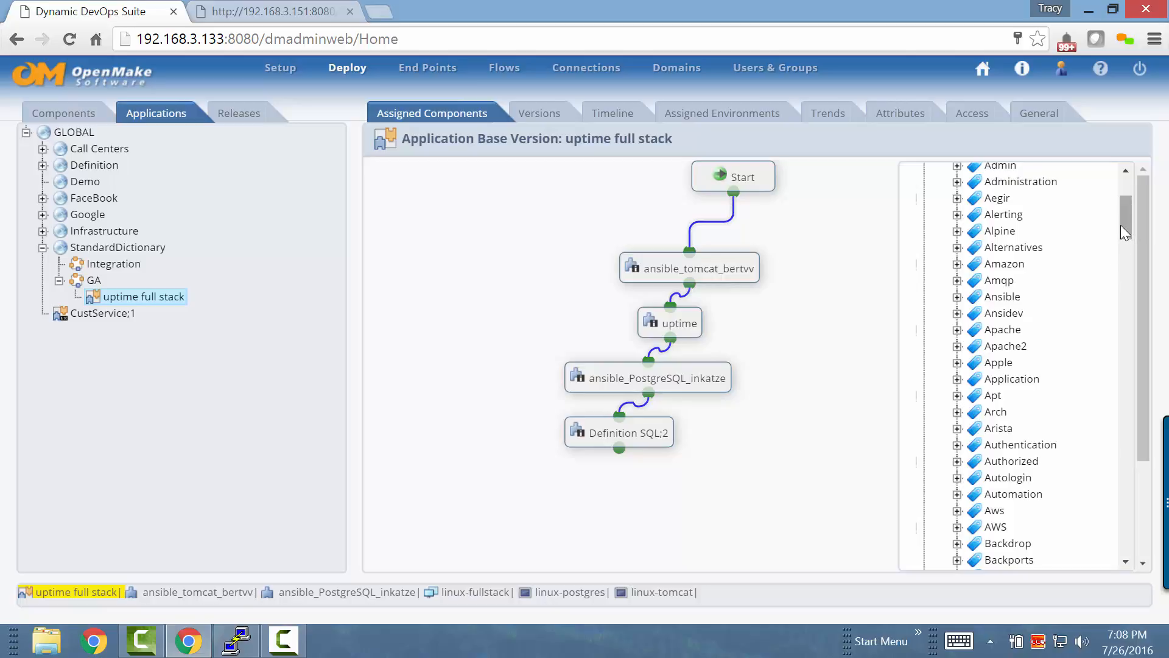
pyautogui.moveTo(1120, 226); pyautogui.dragTo(1118, 313)
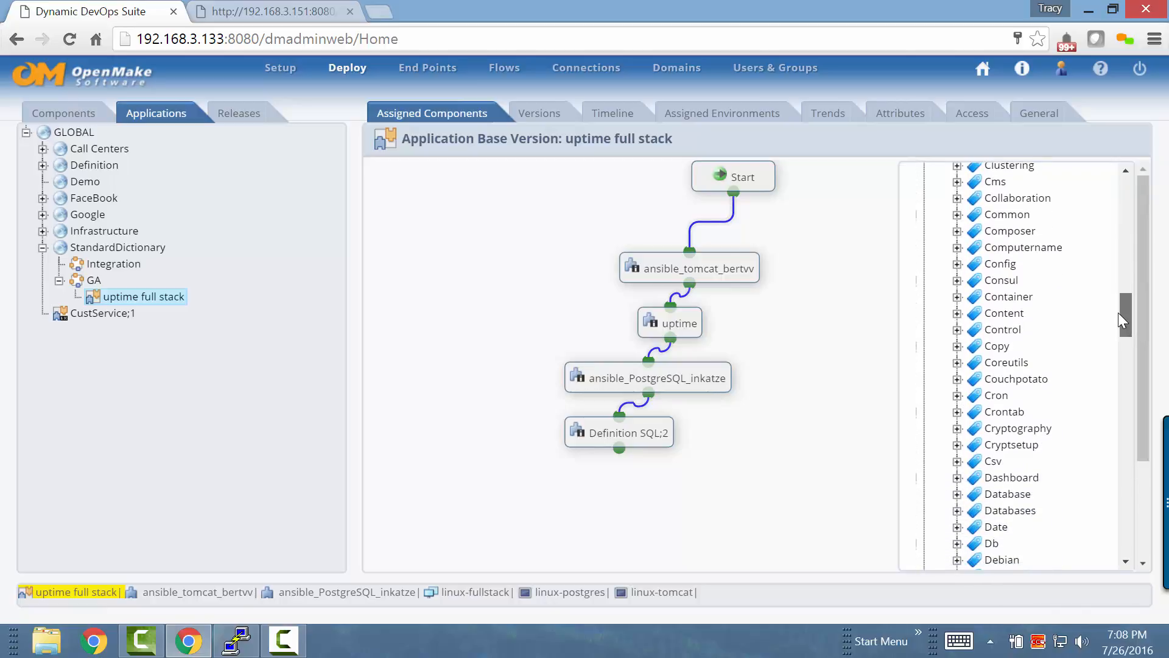
pyautogui.click(956, 395)
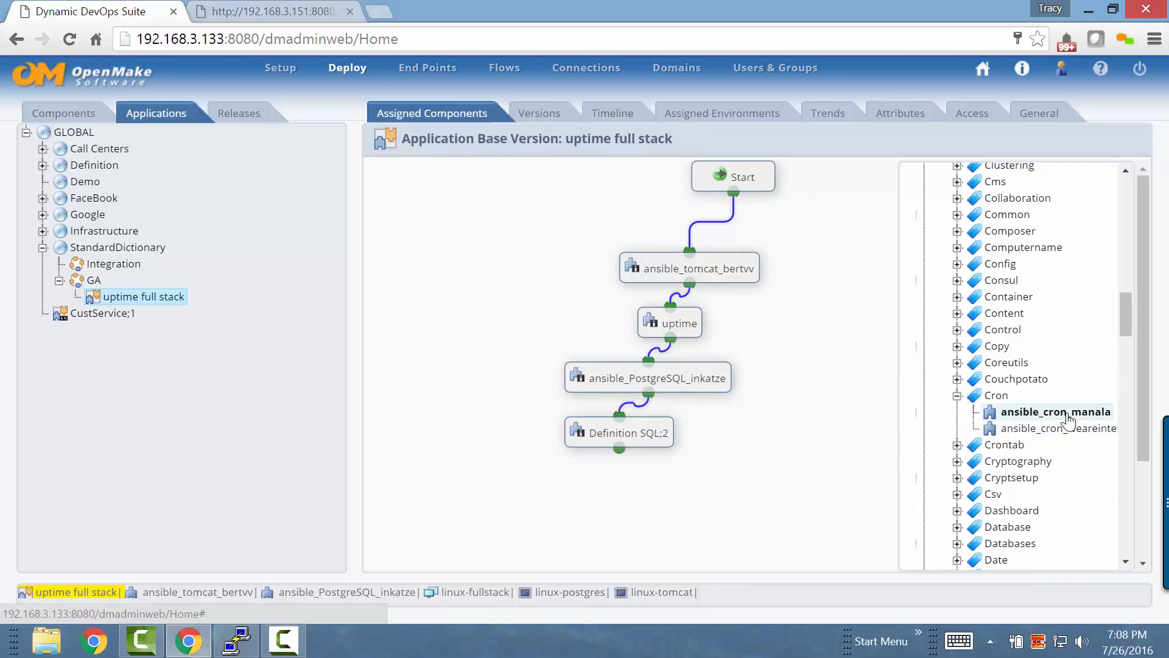
pyautogui.moveTo(993, 414); pyautogui.dragTo(737, 427)
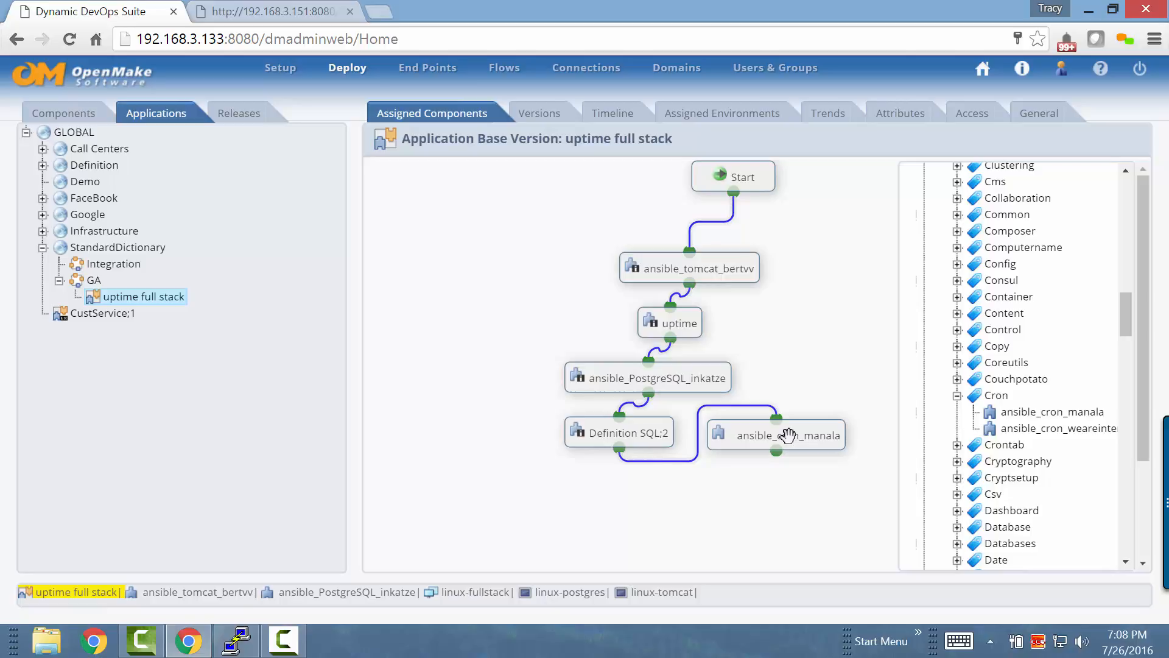
# Delete the ansible_cron_manala component from the uptime full stack component flow
pyautogui.rightClick(788, 435)
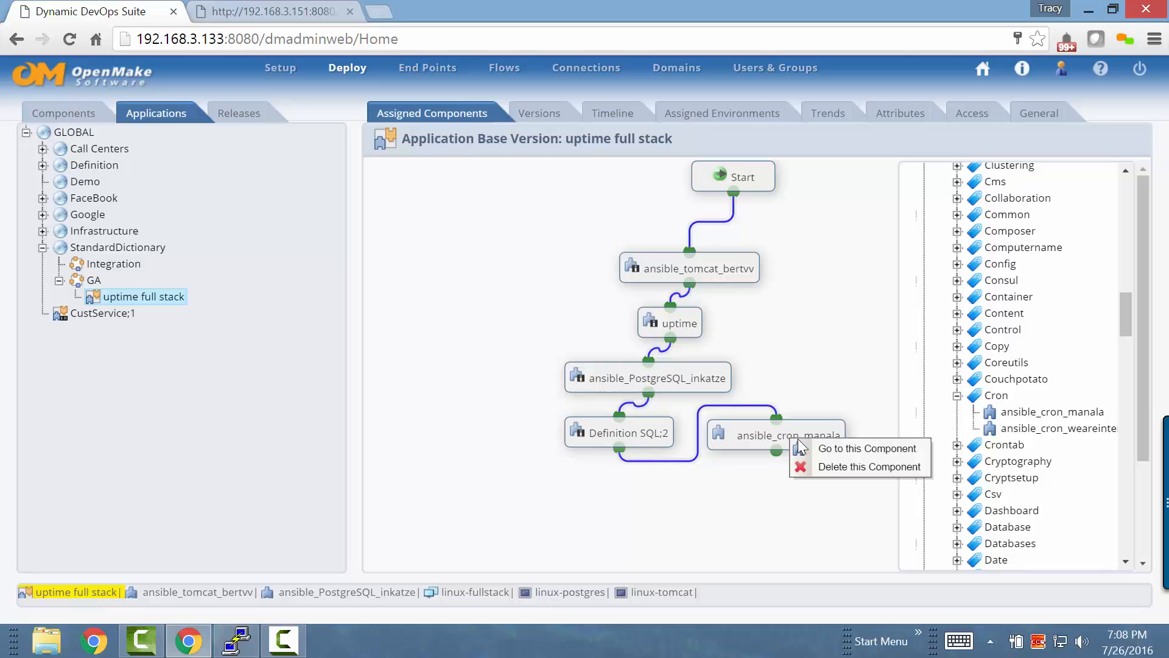
pyautogui.click(832, 467)
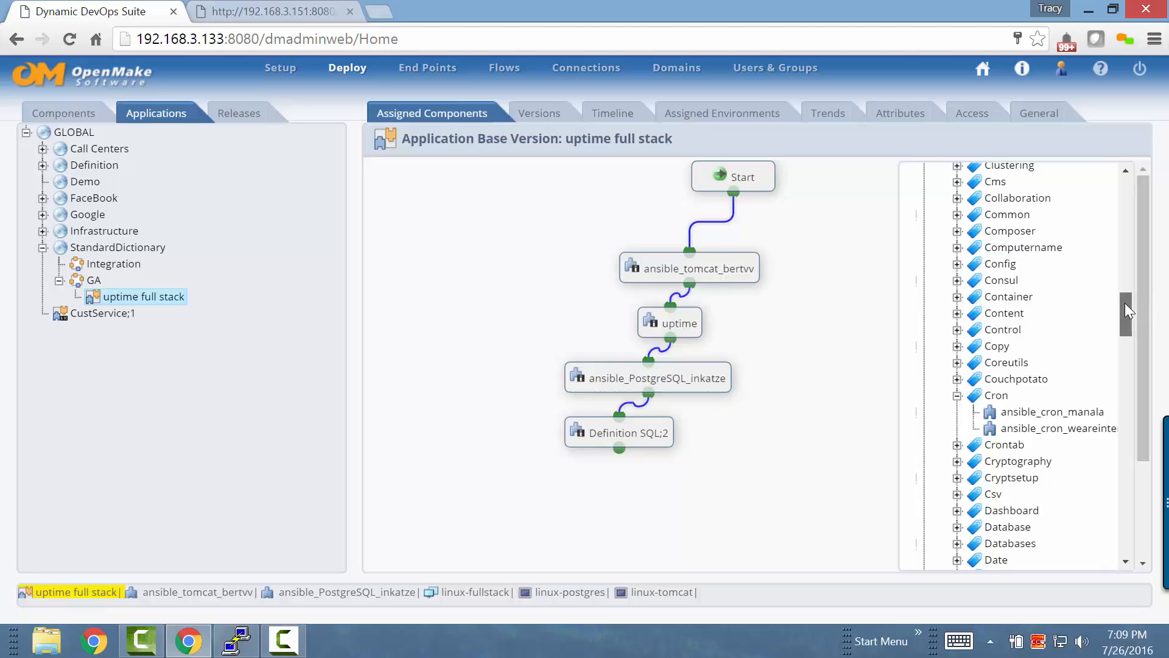
# Browse further through the Ansible component categories and select the nginx Drupal component under Drupal
pyautogui.moveTo(1124, 302); pyautogui.dragTo(1128, 350)
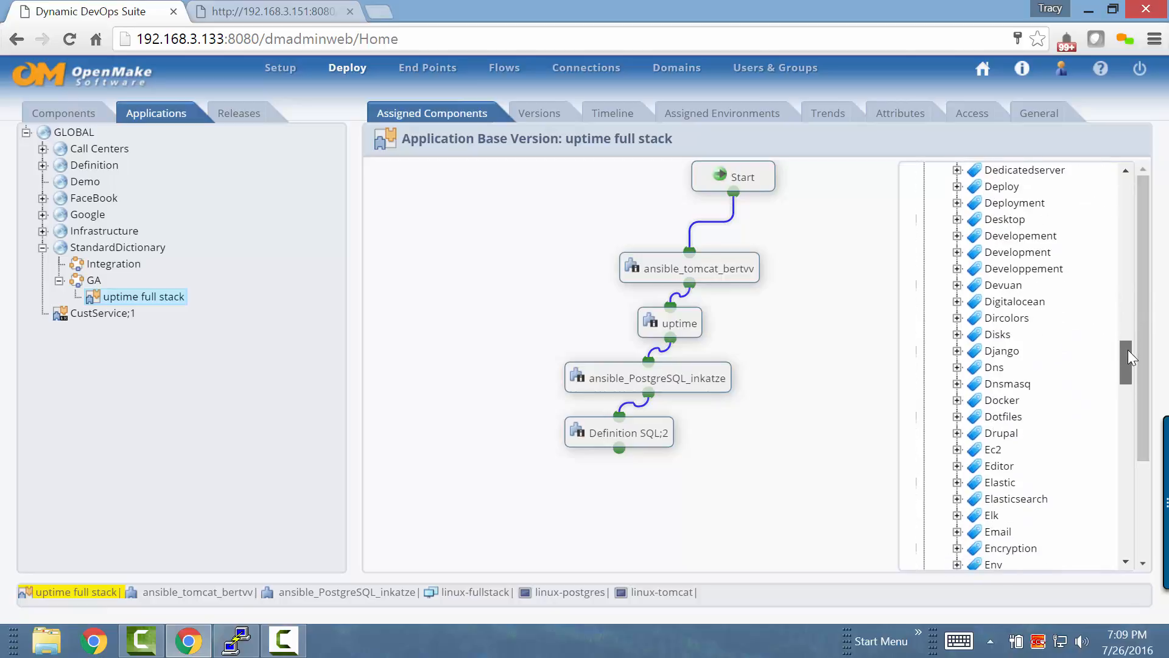
pyautogui.click(957, 433)
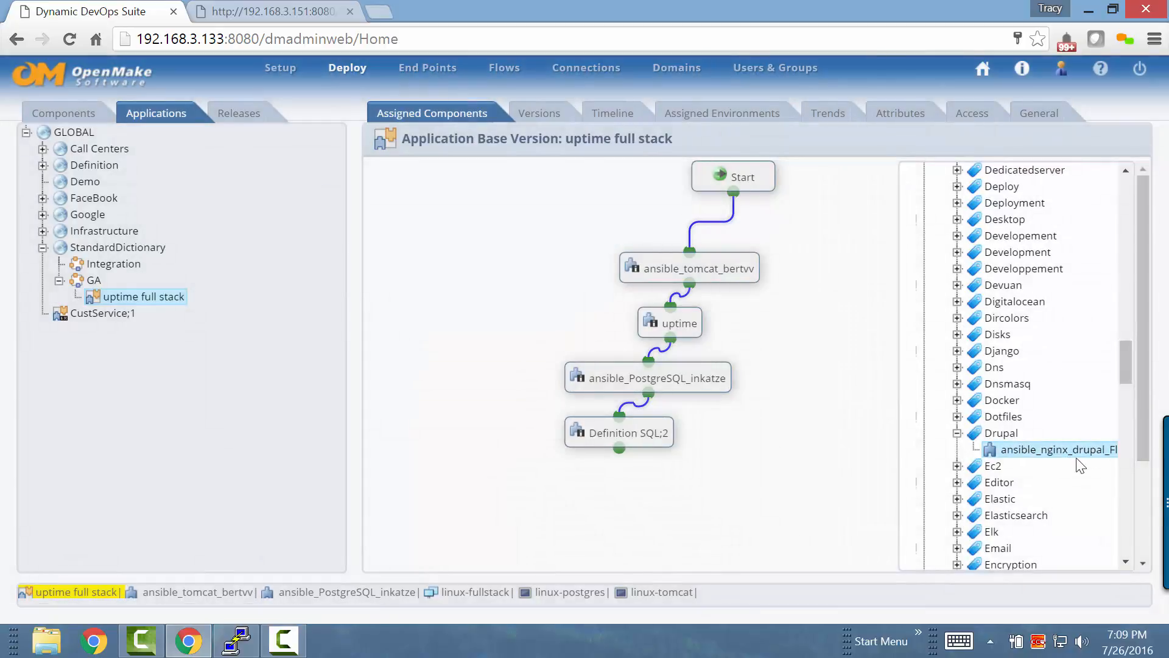
pyautogui.click(1040, 451)
# Open Release Version 1 in the Dev stage of the Definition domain to view its assigned applications
pyautogui.click(242, 115)
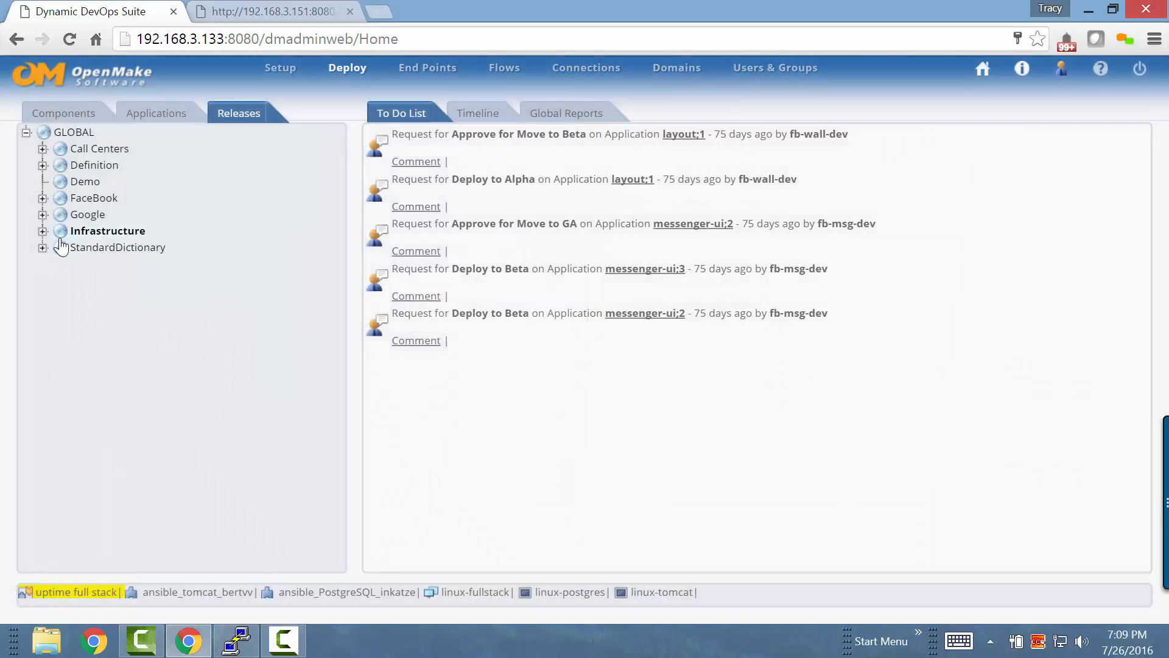
pyautogui.click(42, 165)
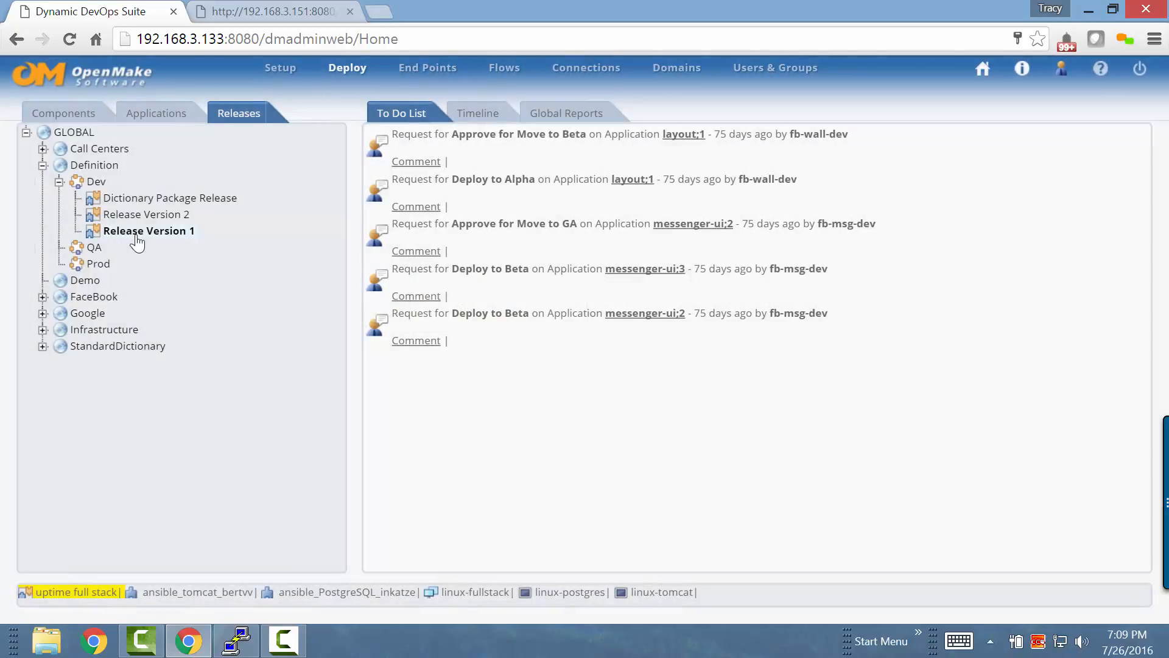
pyautogui.click(143, 232)
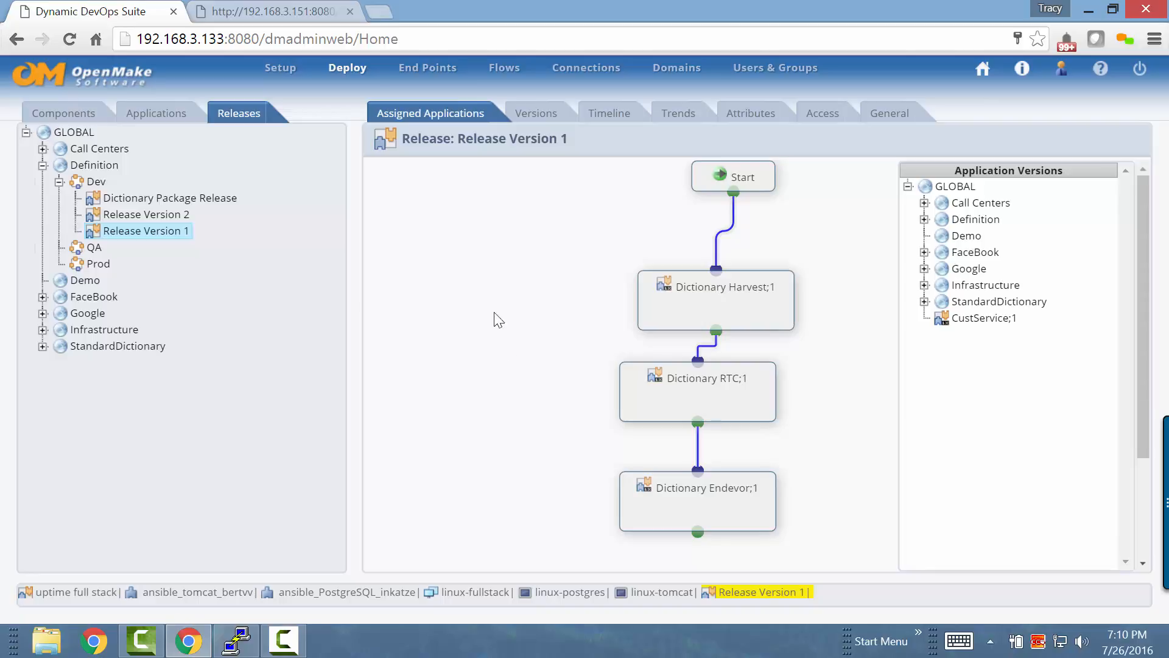
# Open the timeline of the uptime full stack application and view the results of deployment #965 into linux-fullstack
pyautogui.click(180, 115)
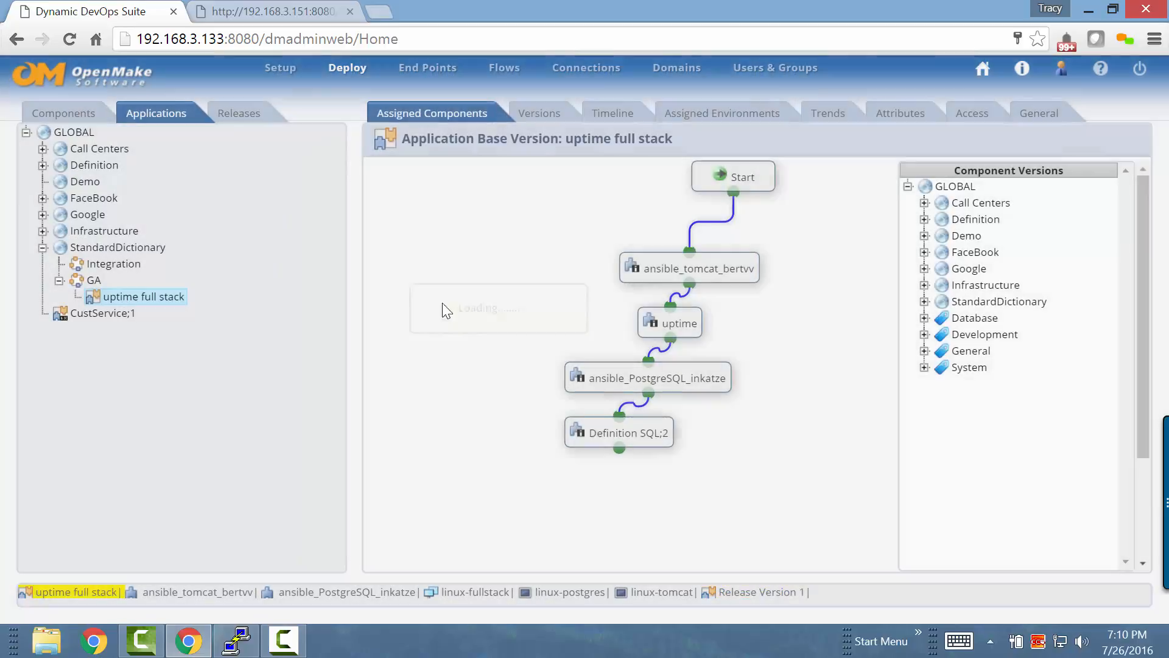
pyautogui.click(609, 114)
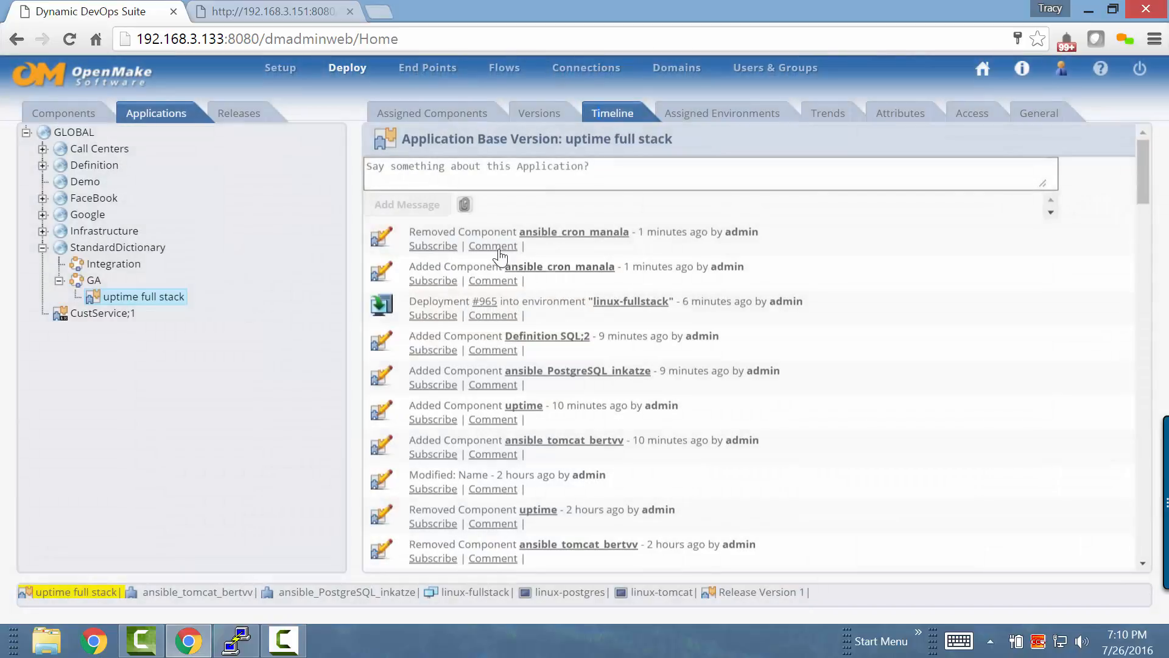
pyautogui.click(482, 301)
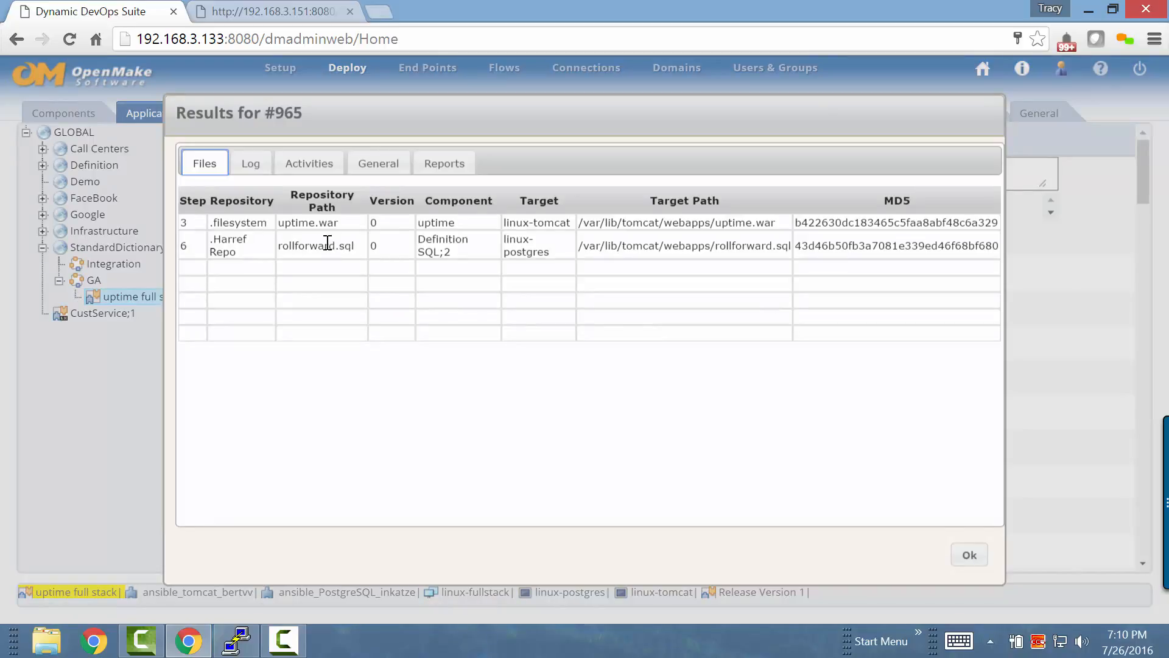
# Examine the log of deployment #965 through to its end, covering the Tomcat, uptime, PostgreSQL and Definition SQL;2 deployments
pyautogui.click(258, 168)
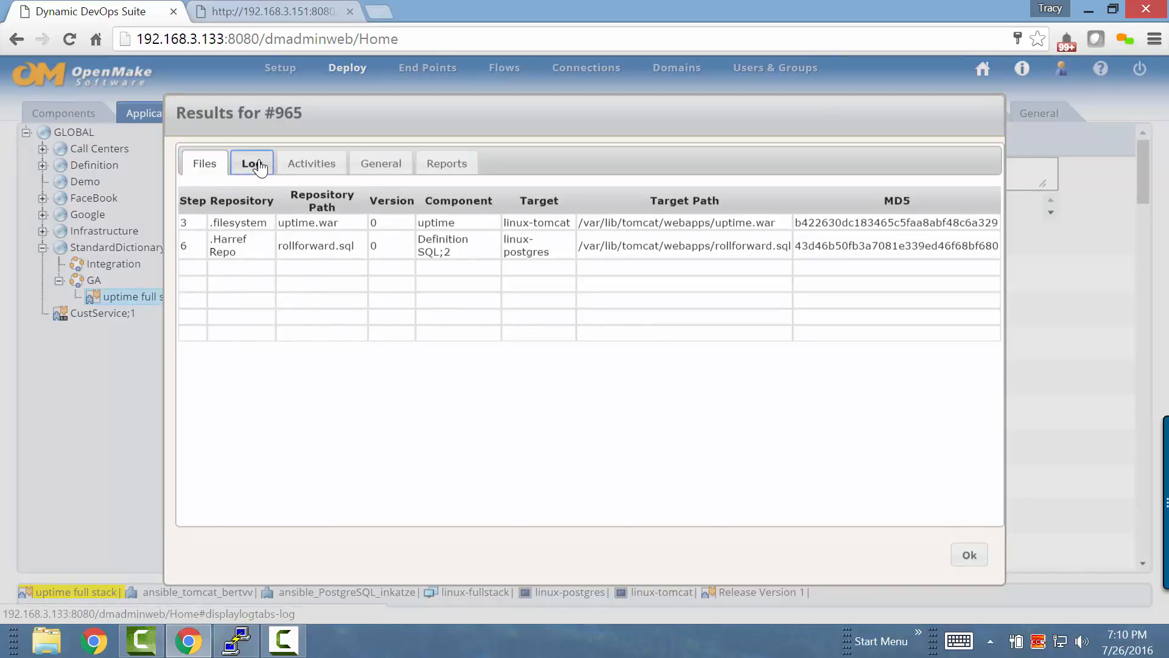
pyautogui.scroll(-5, 722, 431)
pyautogui.scroll(-10, 723, 432)
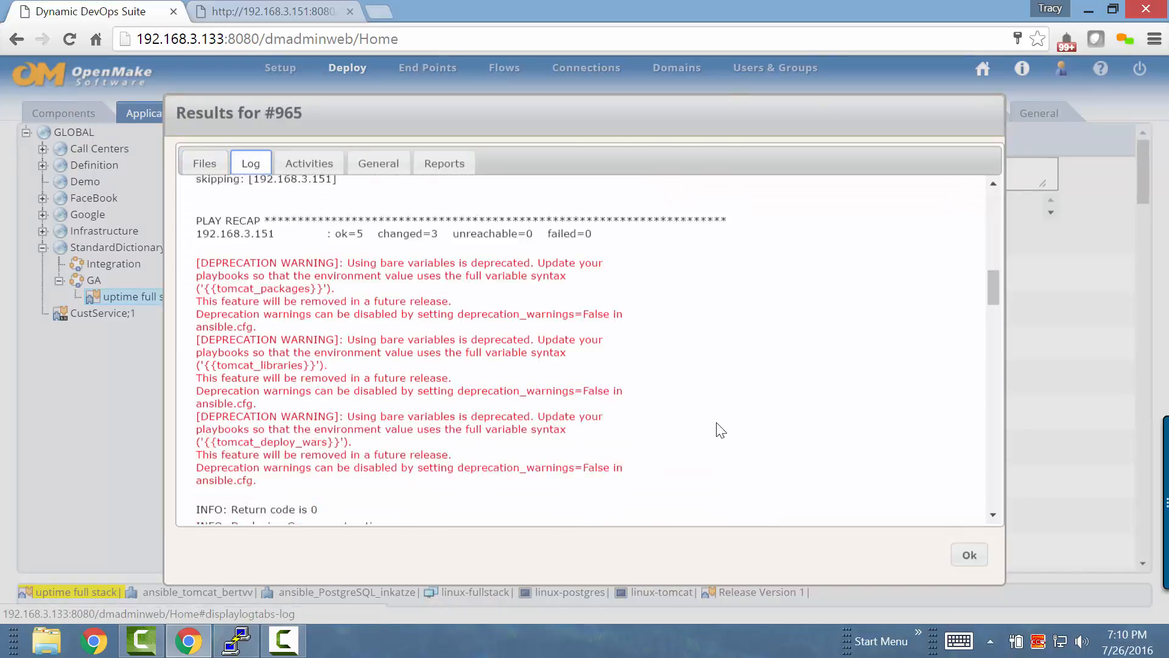
pyautogui.scroll(-3, 720, 431)
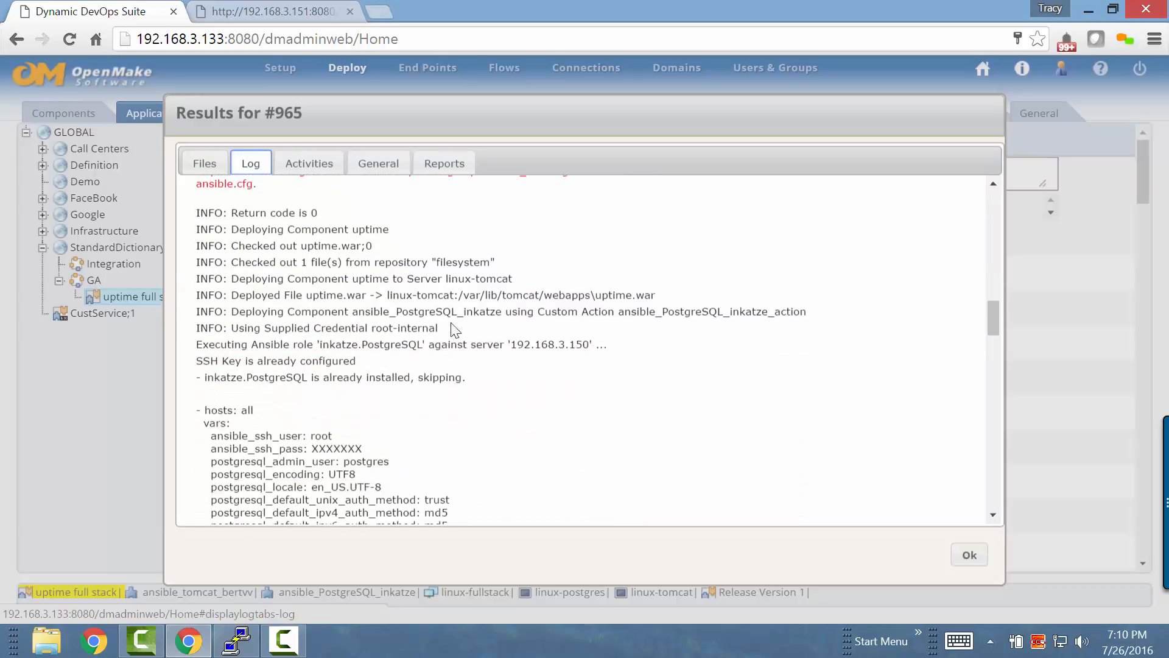
pyautogui.scroll(-3, 573, 393)
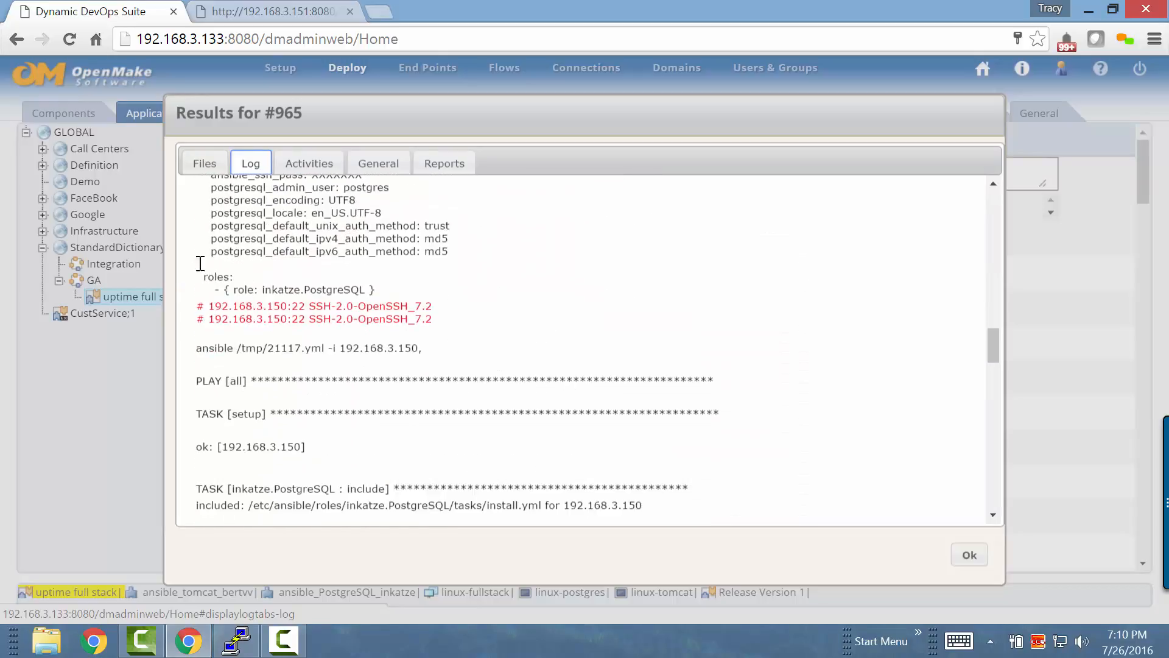
pyautogui.scroll(-5, 473, 360)
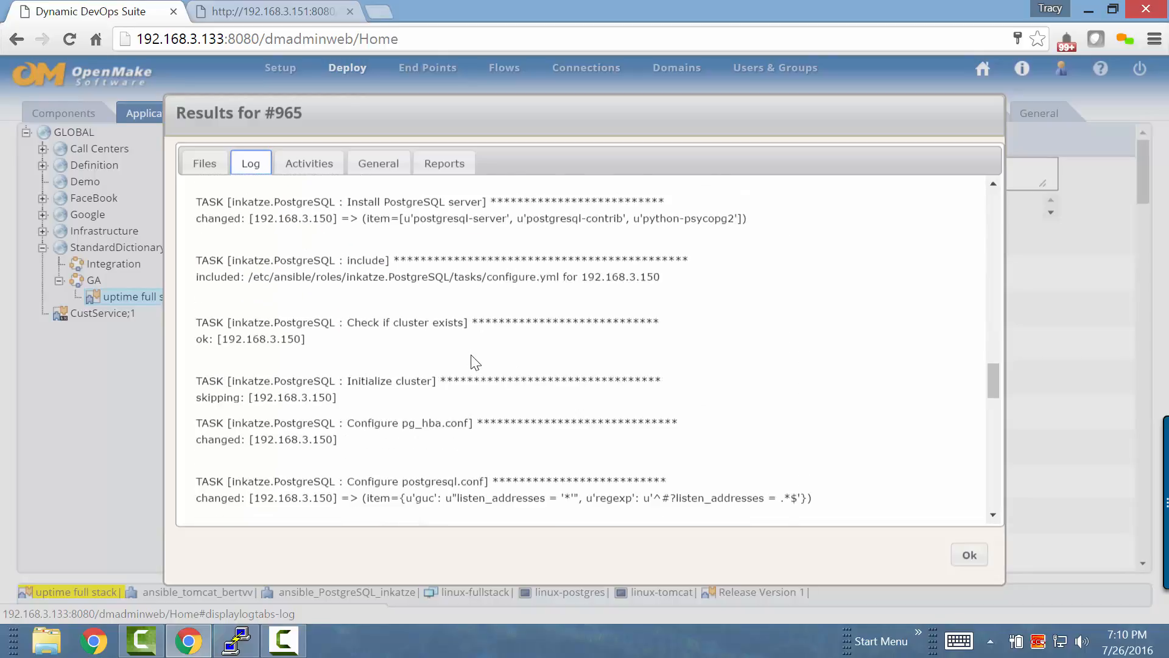
pyautogui.scroll(-3, 474, 360)
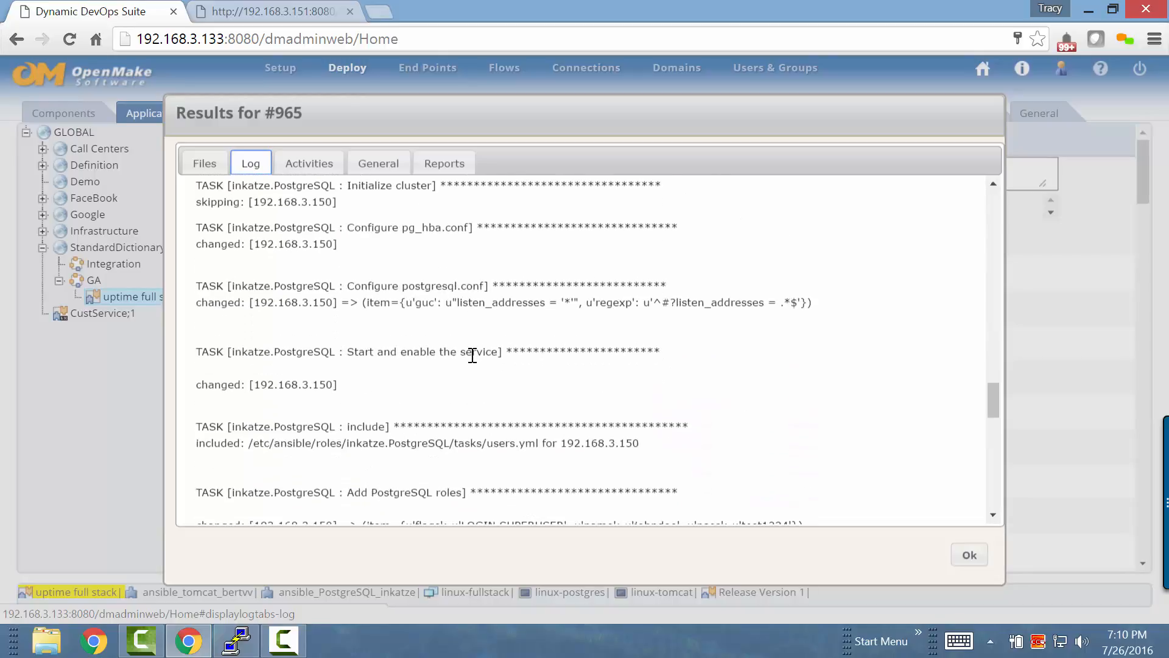
pyautogui.scroll(-4, 472, 357)
pyautogui.scroll(-6, 472, 355)
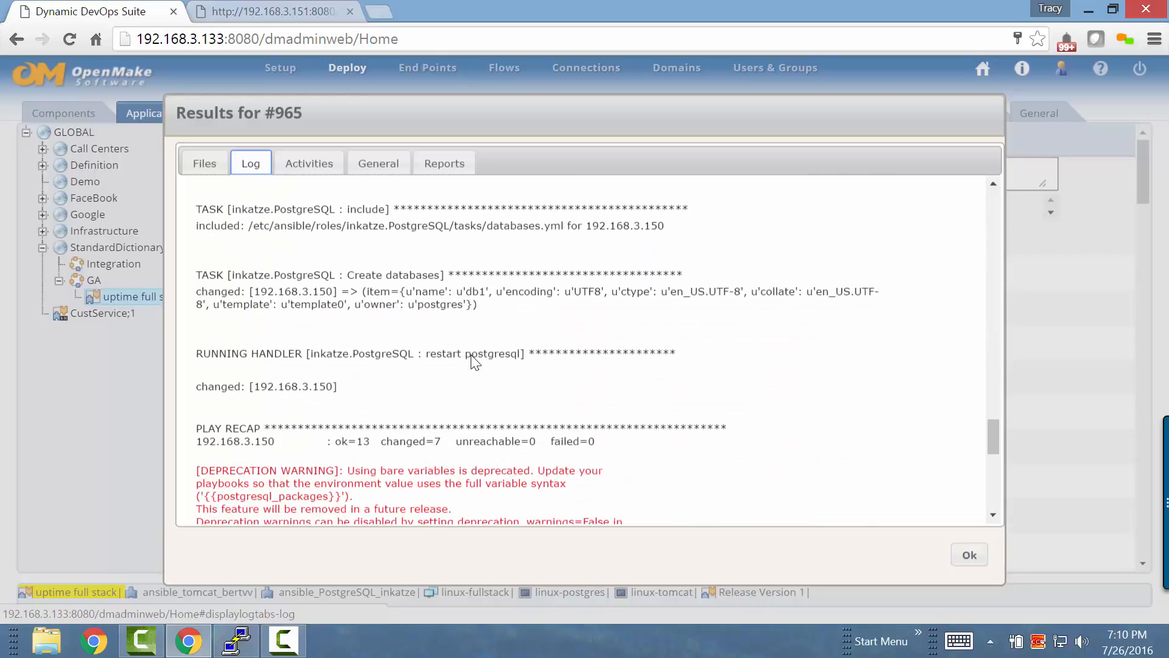
pyautogui.scroll(-8, 473, 355)
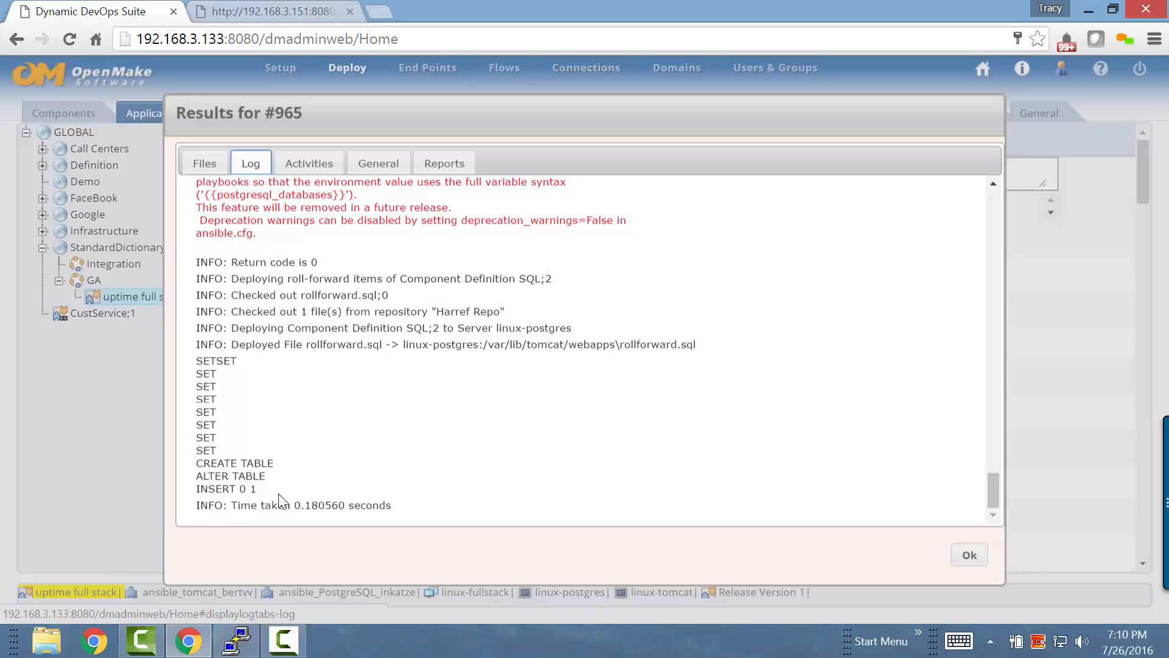
# Reload the uptime/InitServer page on 192.168.3.151:8080 to check the deployed application
pyautogui.click(302, 12)
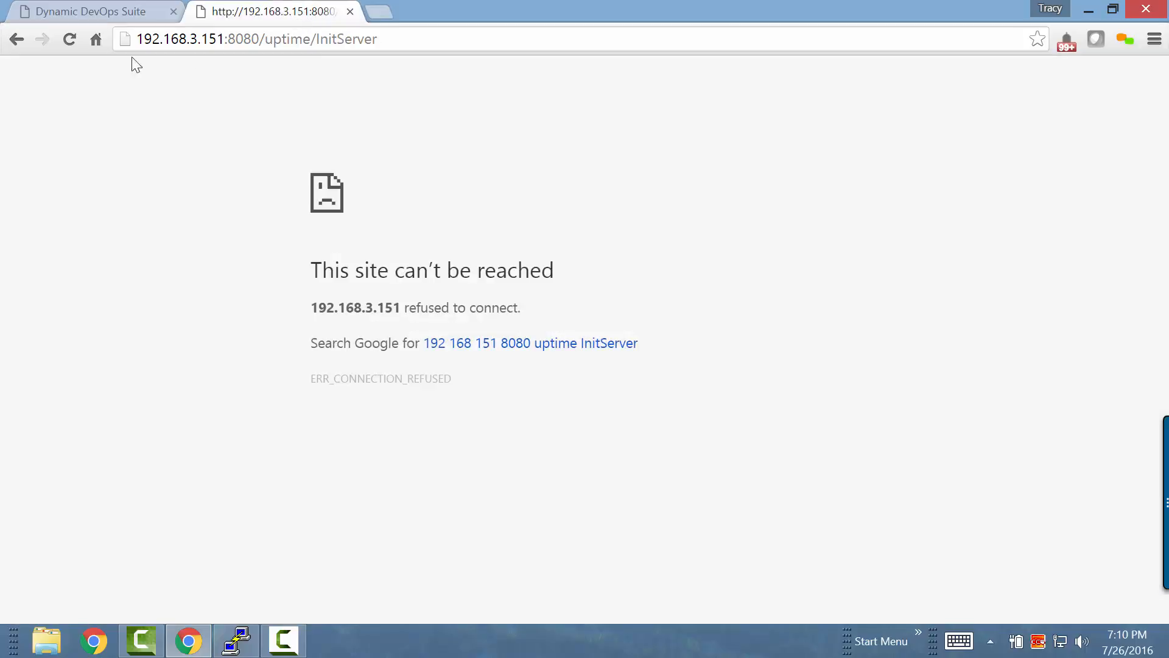
pyautogui.click(68, 39)
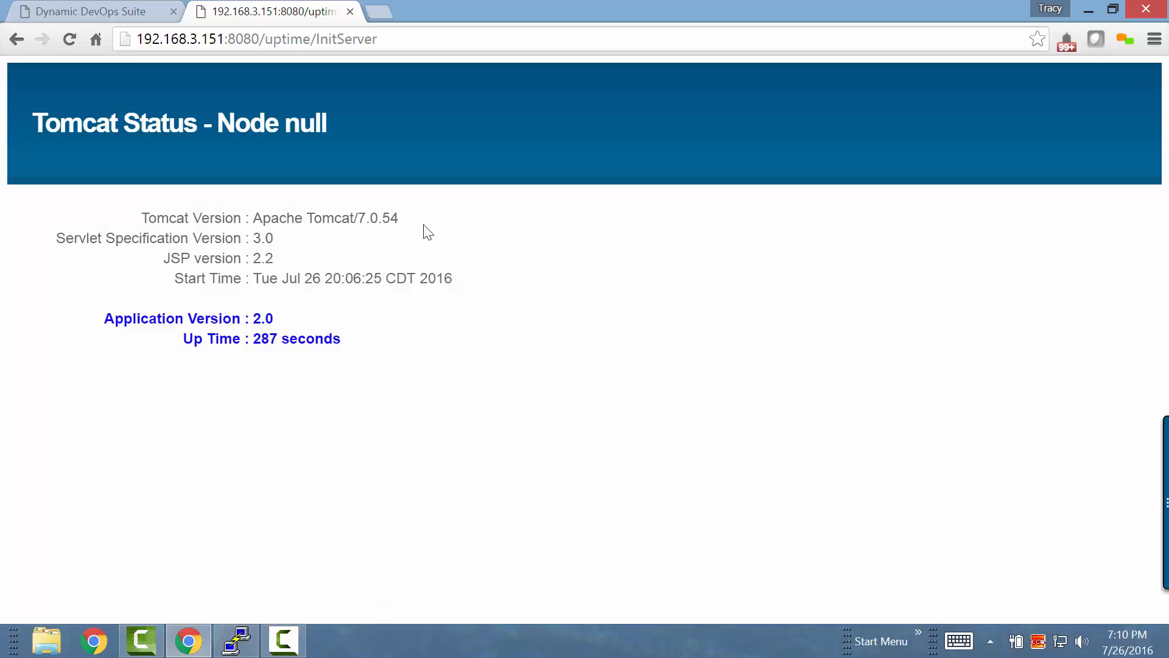
# Switch to the psqldb1 terminal and rerun "dnf list installed | grep -i postgres" and "id postgres"
pyautogui.click(220, 644)
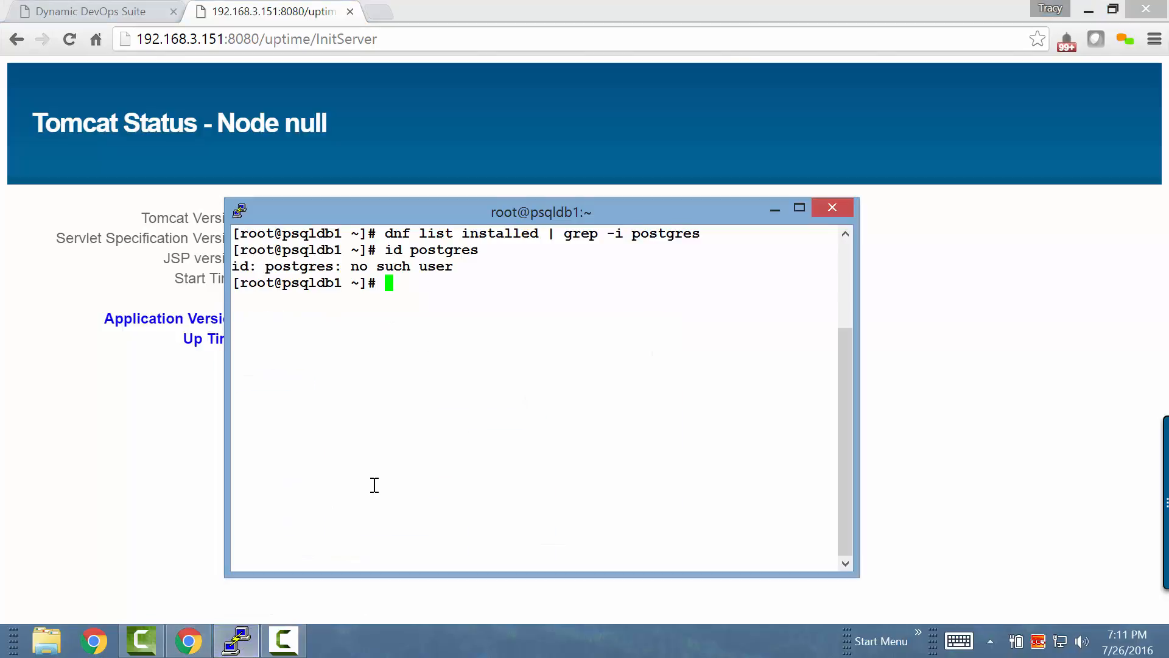
pyautogui.press('Up')
pyautogui.press('Up')
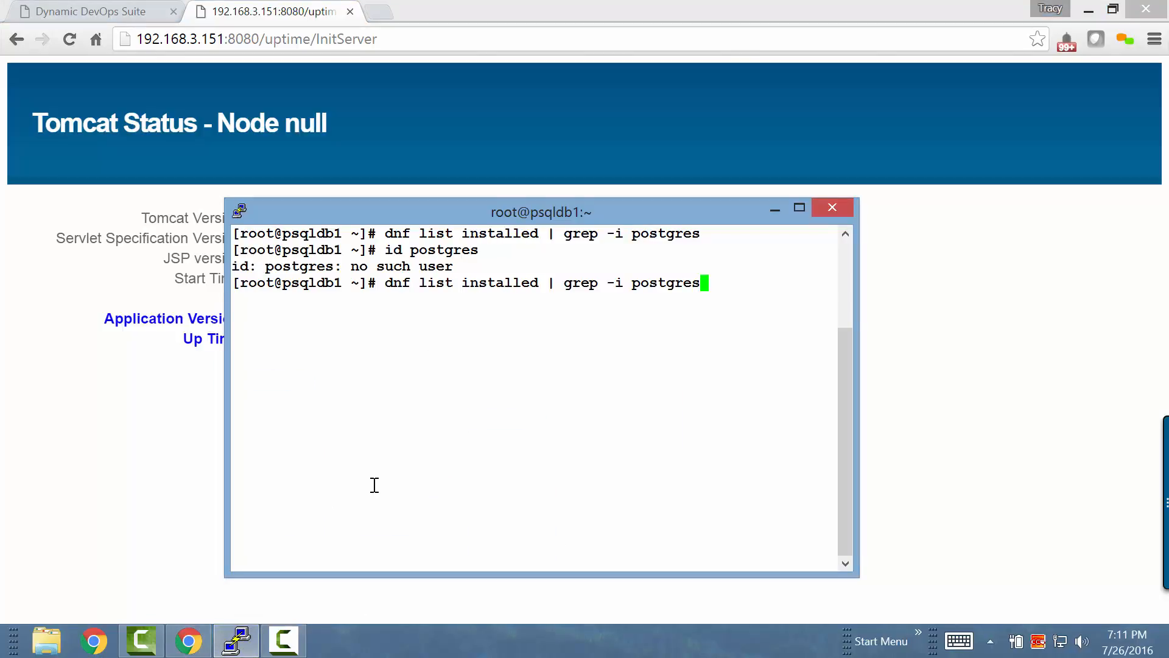
pyautogui.press('Return')
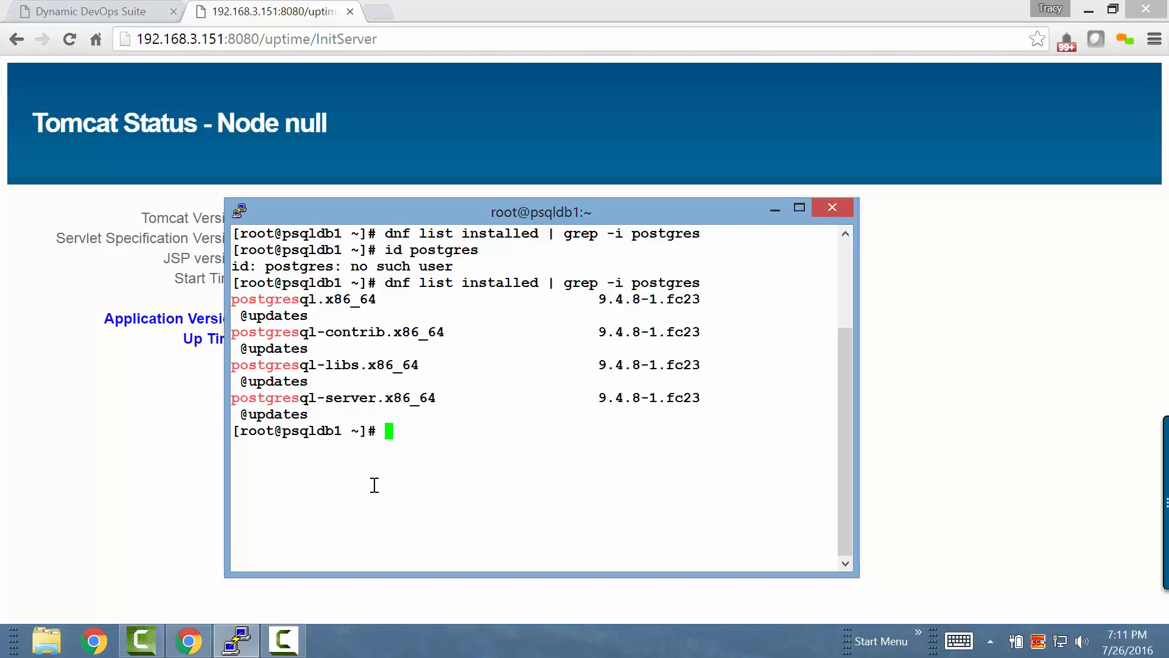
pyautogui.press('Up')
pyautogui.press('Up')
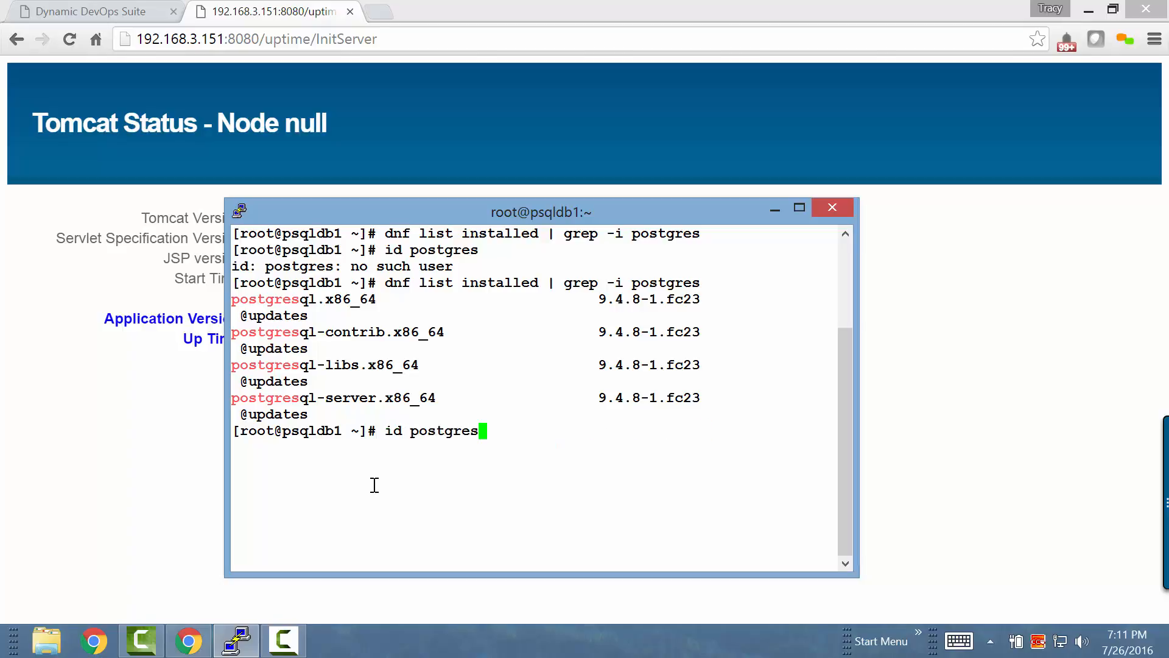
pyautogui.press('Return')
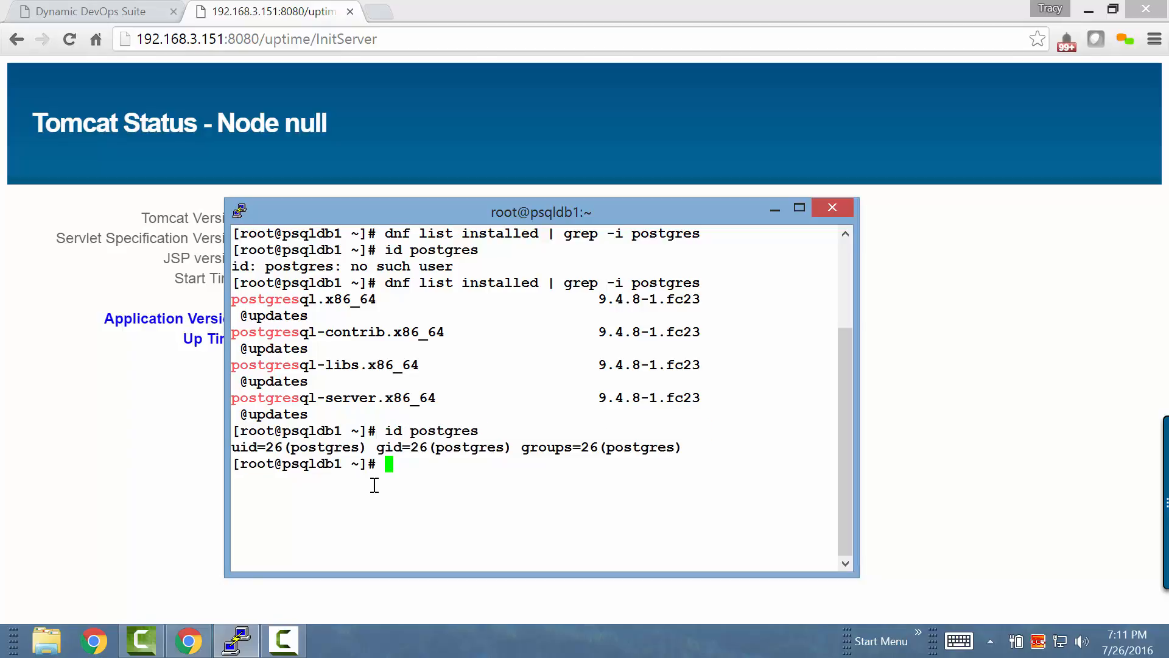
# Switch to the database account with "su - postgres" and start the psql client
pyautogui.write('su - postgres')
pyautogui.press('Return')
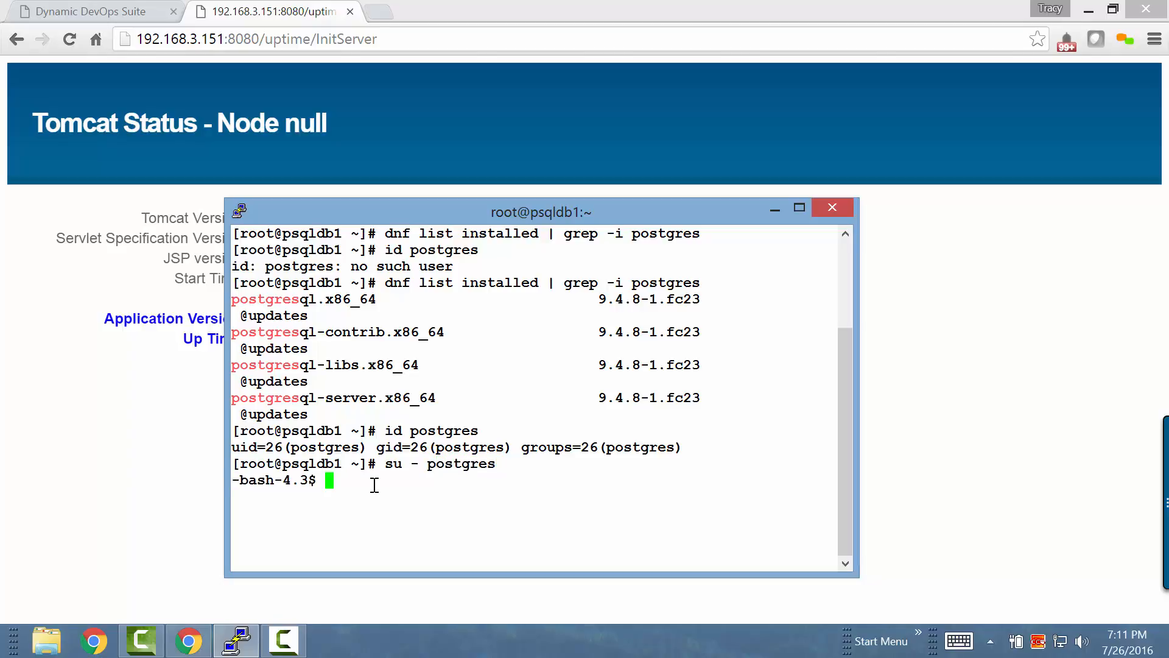
pyautogui.write('psql')
pyautogui.press('Return')
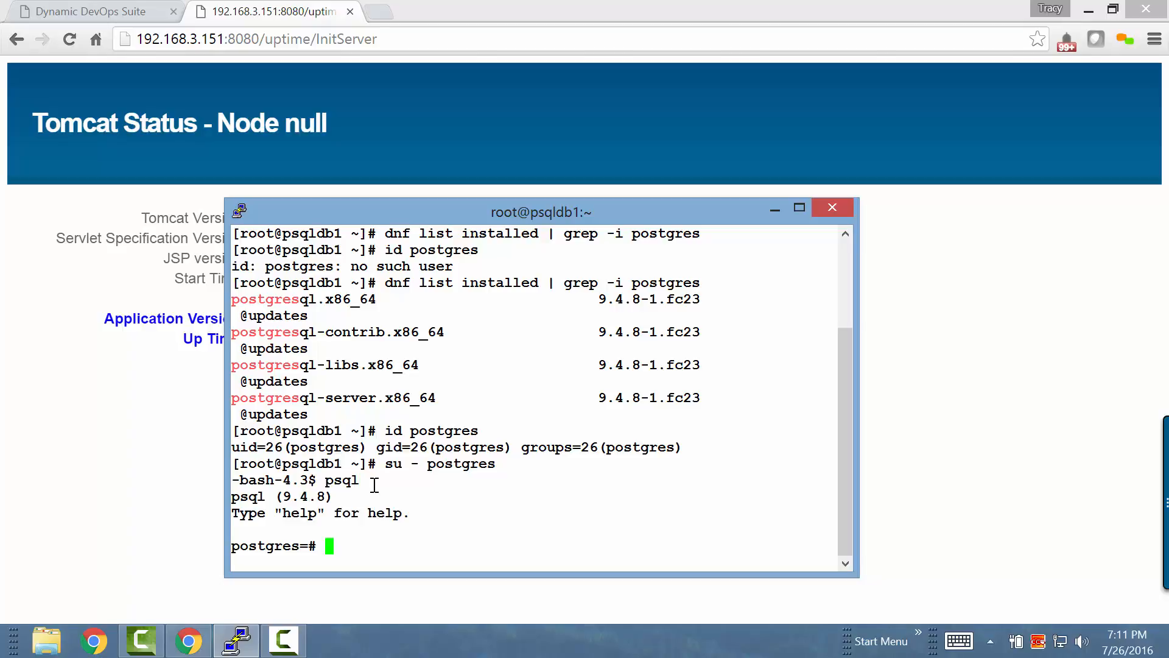
# Query all rows of the dict_origin table with "select * from dict_origin;"
pyautogui.write('select * from ')
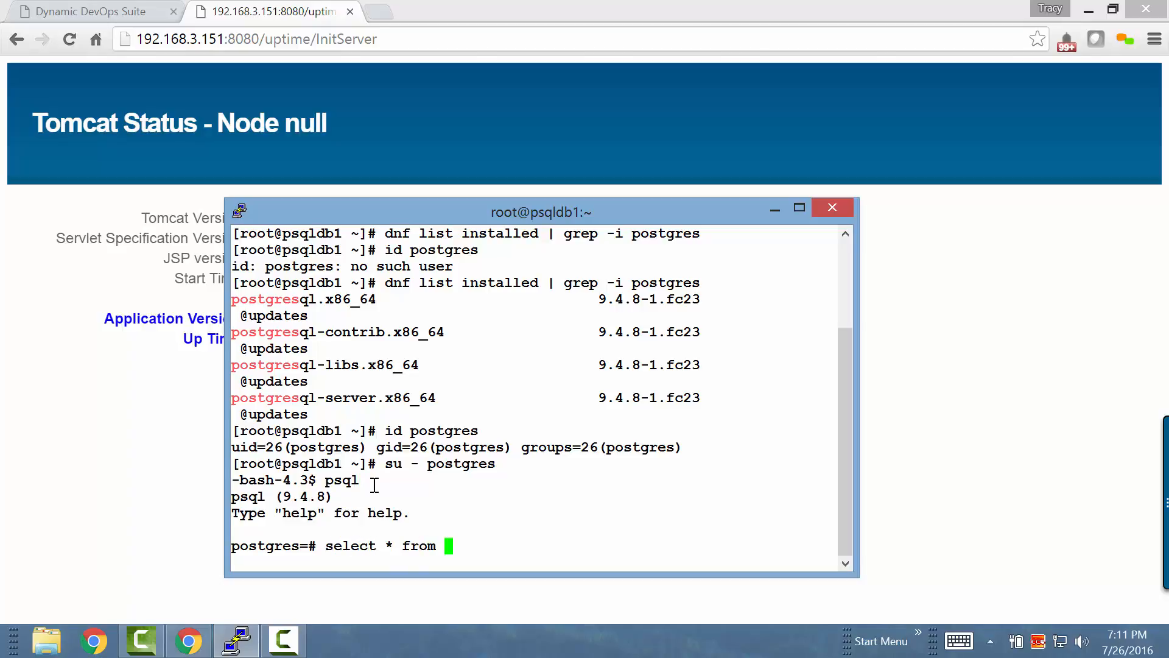
pyautogui.write('dict_origin;')
pyautogui.press('Return')
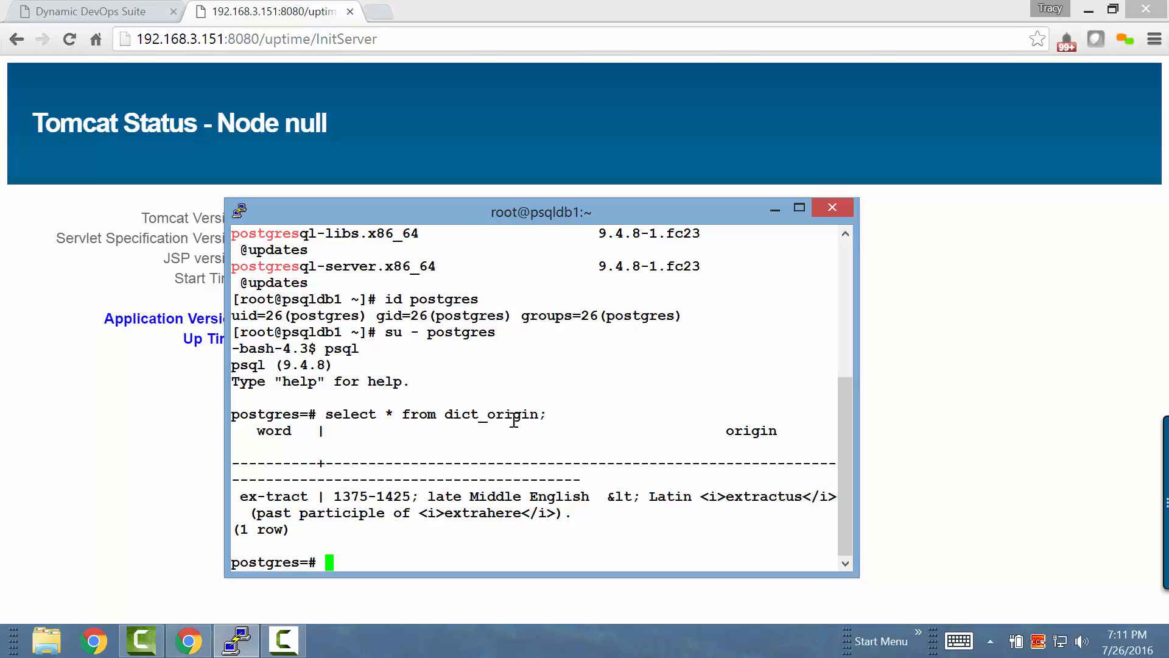
# Minimize the terminal, return to Dynamic DevOps Suite, close the #965 results and view uptime full stack's assigned components
pyautogui.click(776, 209)
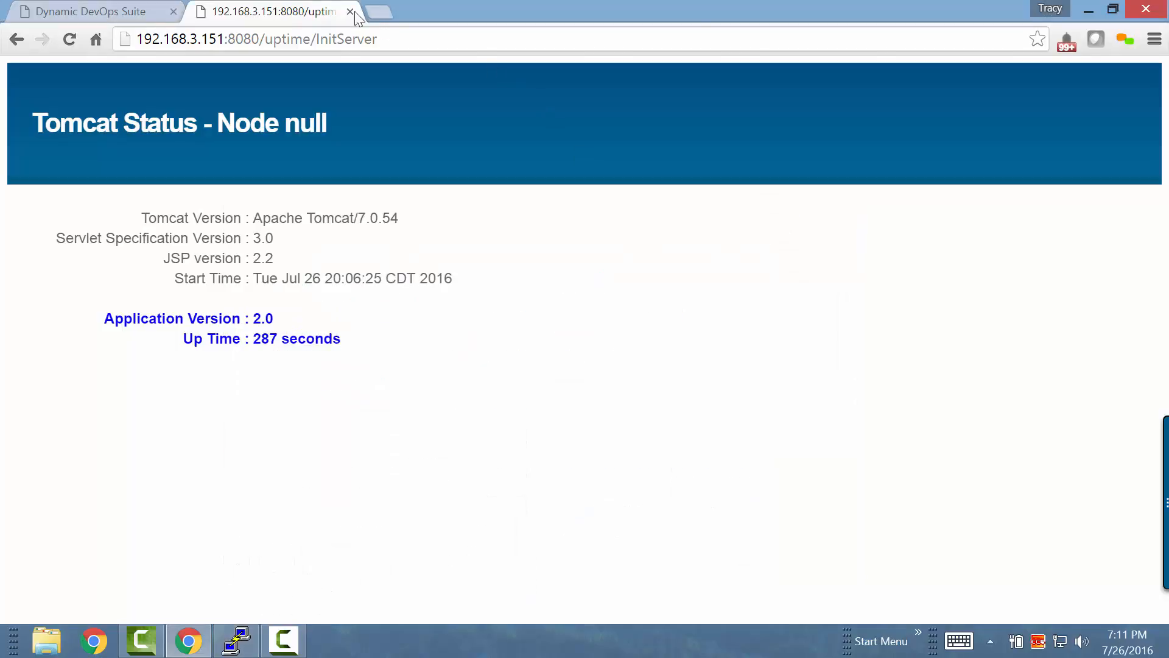
pyautogui.click(141, 11)
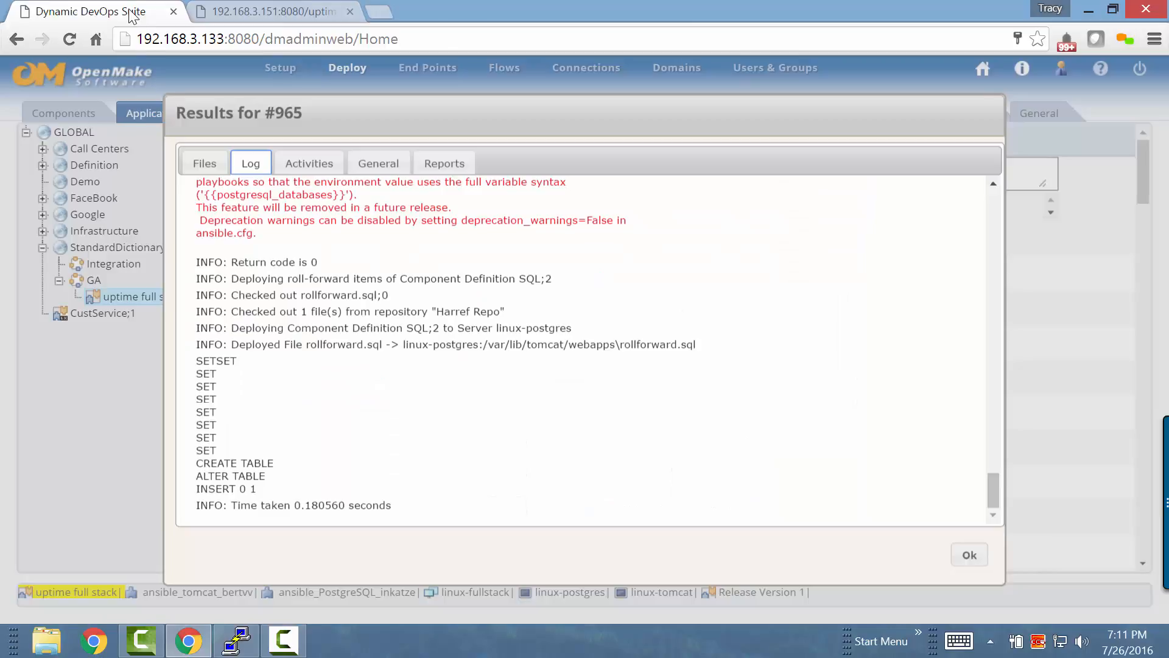
pyautogui.click(969, 556)
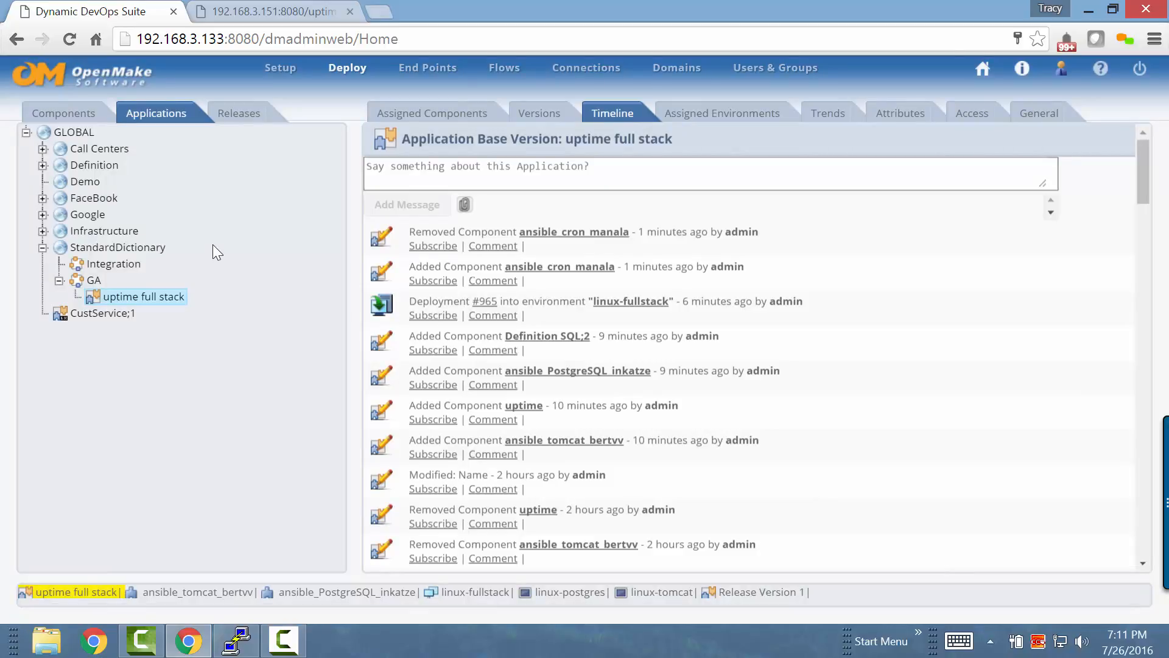
pyautogui.click(420, 114)
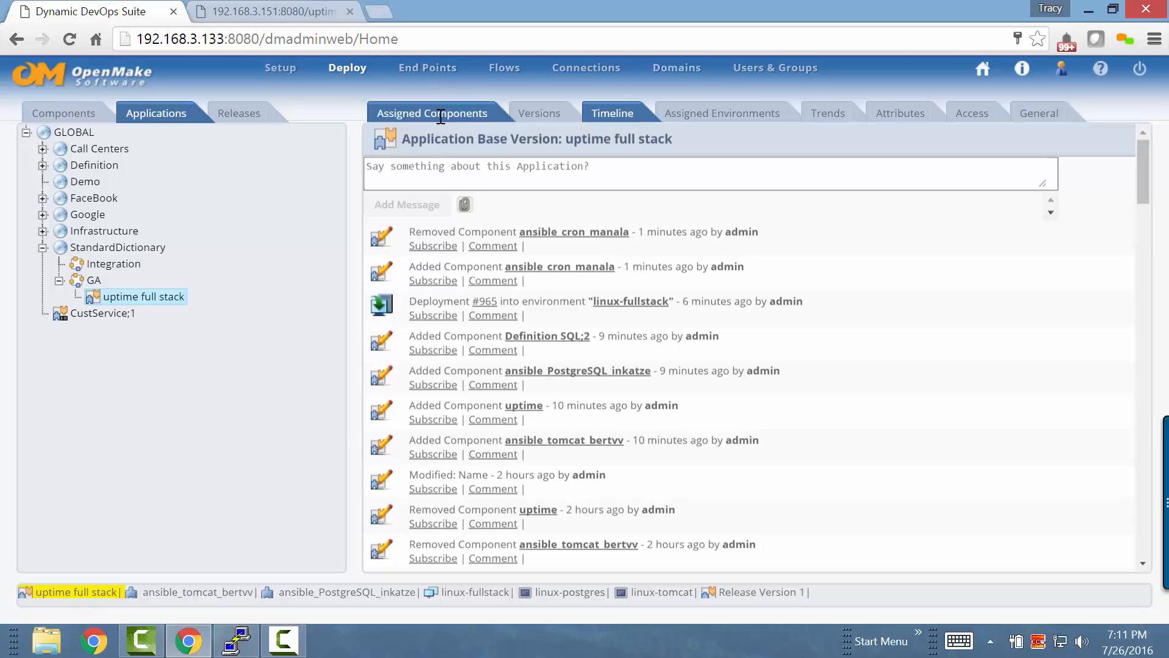